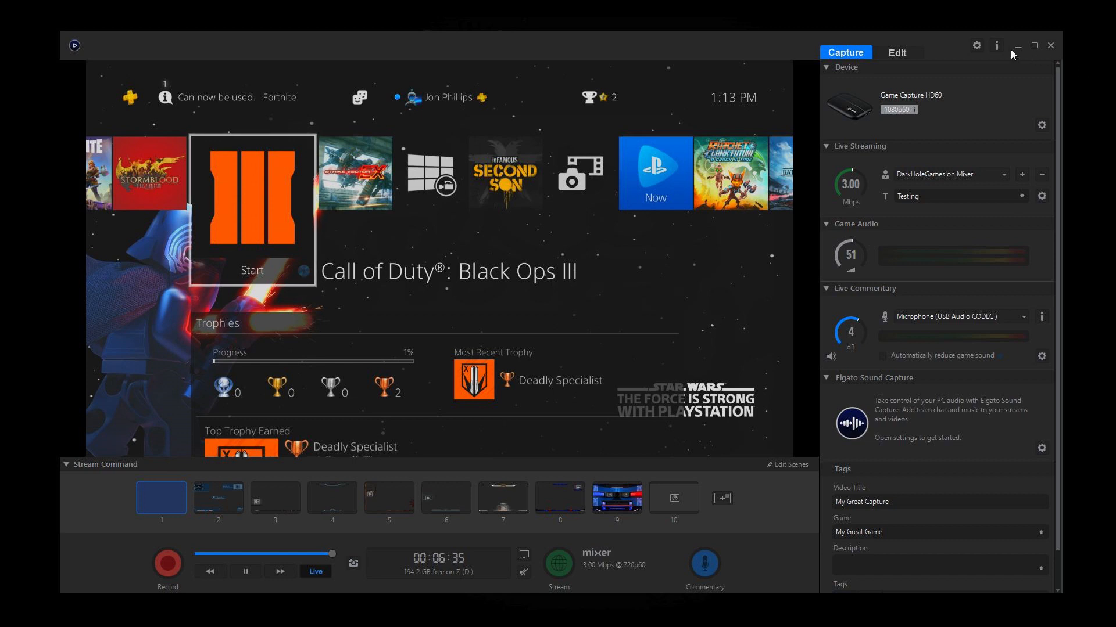
Review the library, file export and screenshot locations in the capture preferences, and leave them without saving
left_click(977, 46)
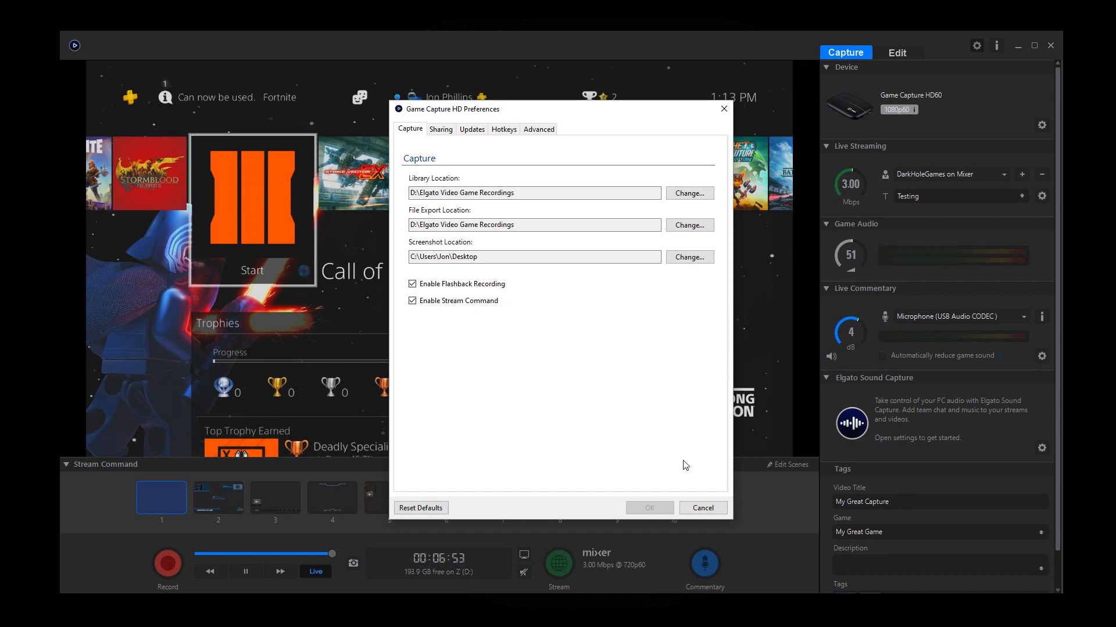
left_click(699, 507)
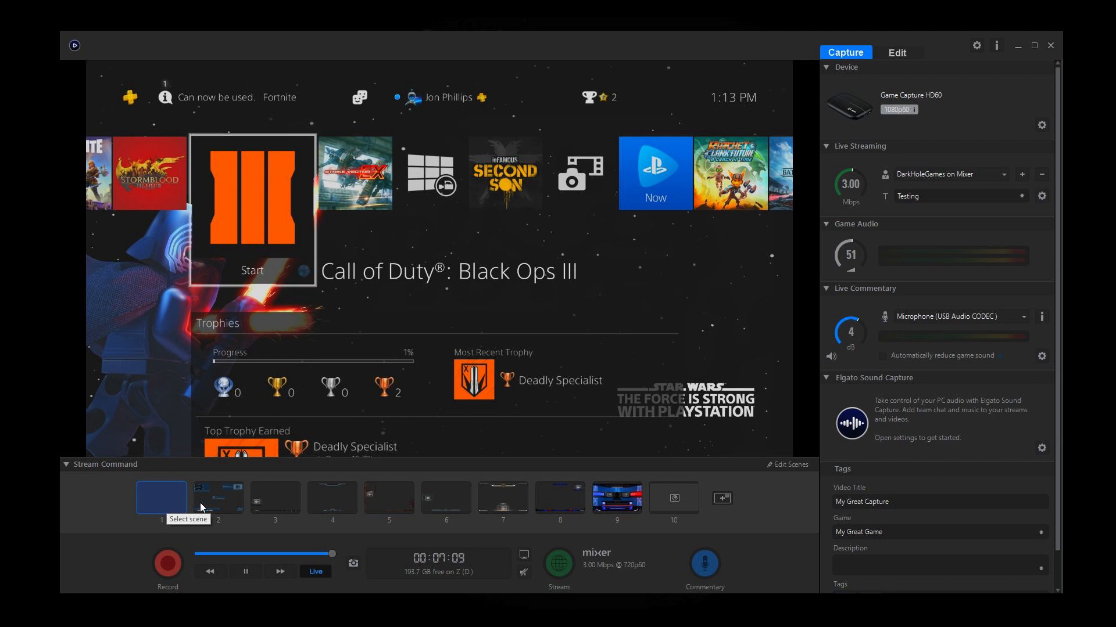
Preview the existing stream scenes 2 through 9 one after another, and return to the empty scene 1
left_click(218, 499)
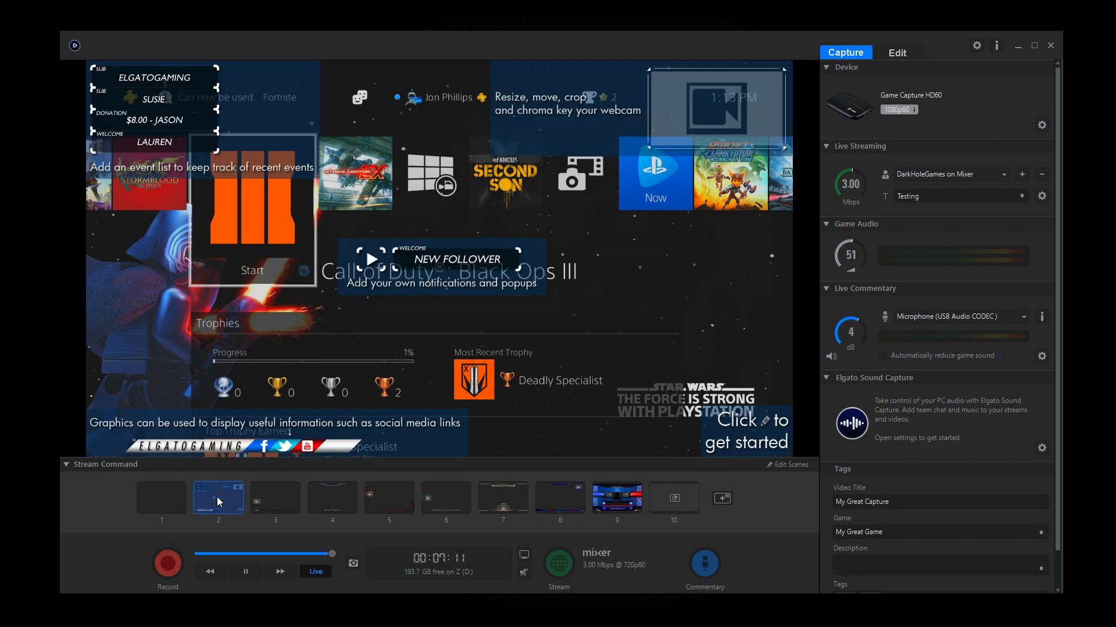
left_click(278, 493)
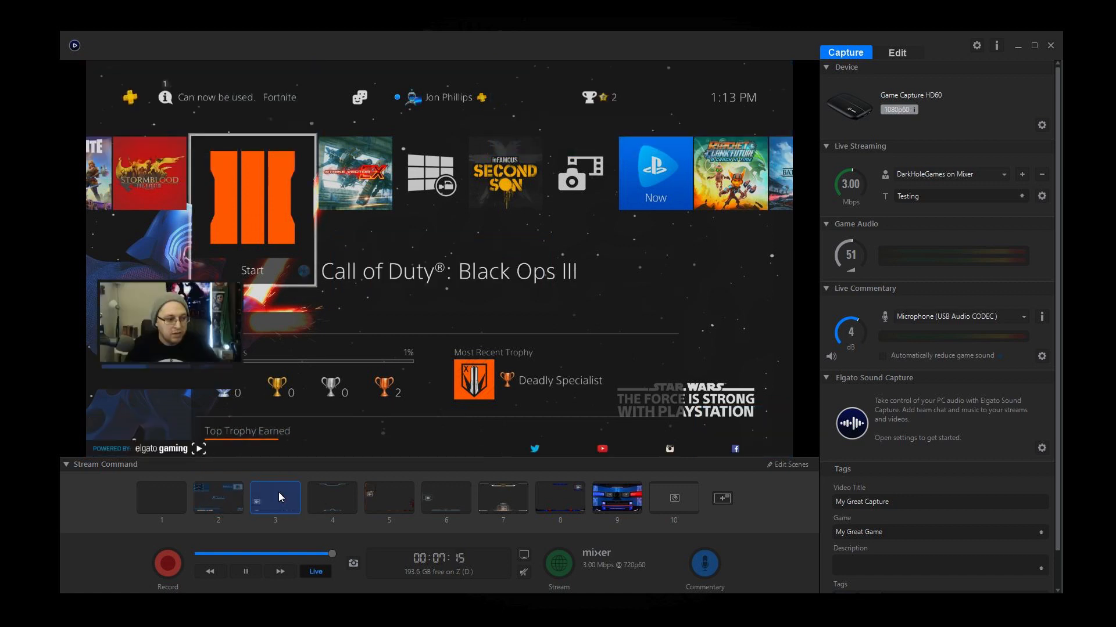
left_click(342, 503)
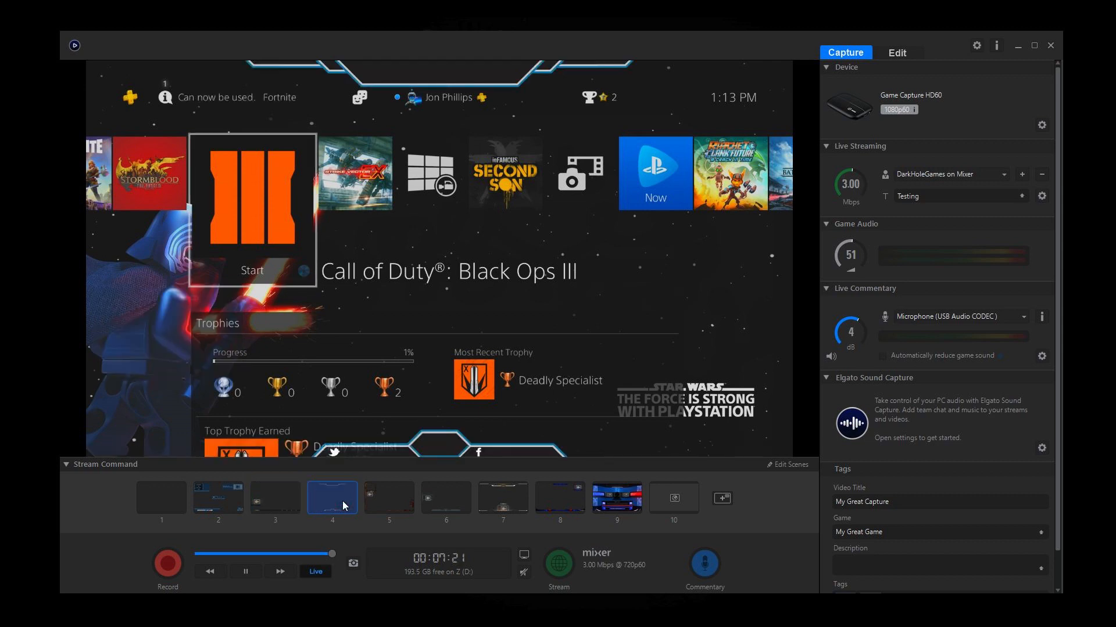
left_click(394, 498)
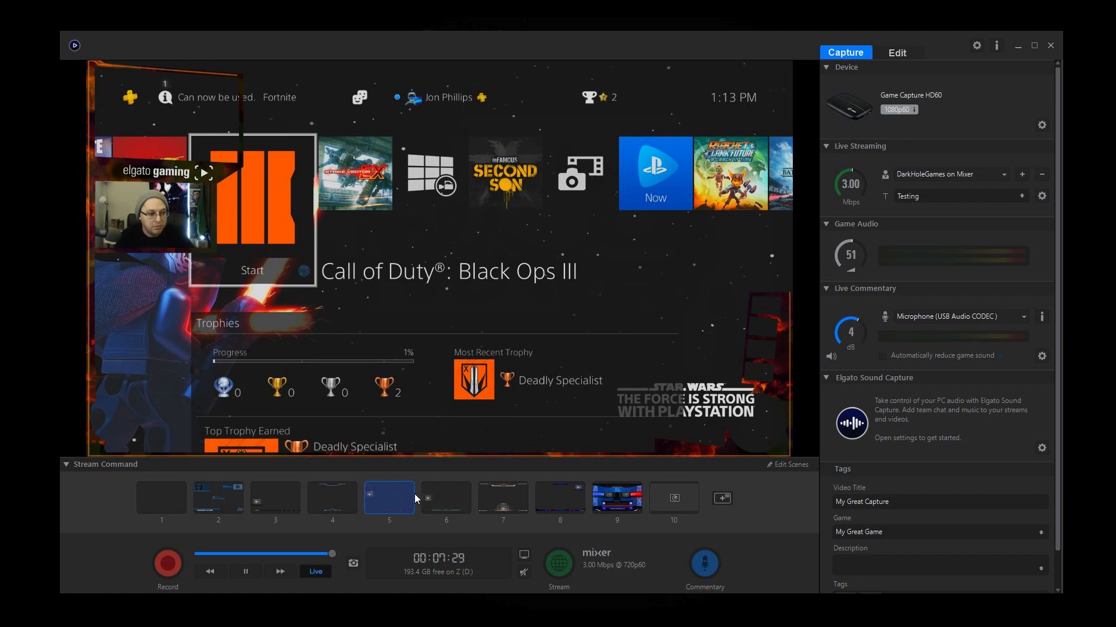
left_click(446, 493)
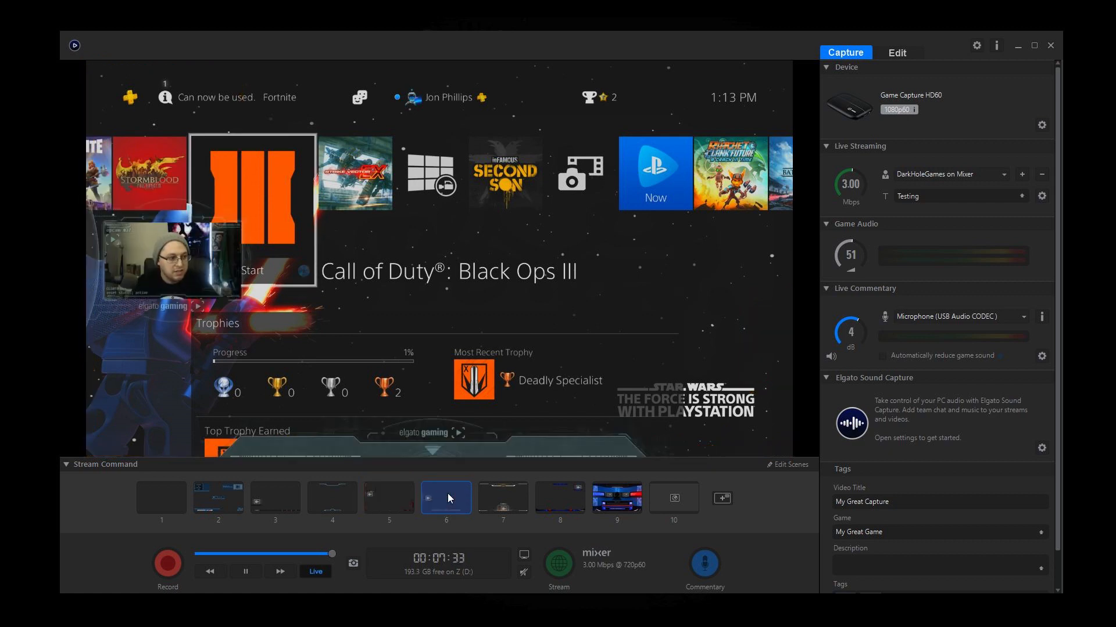
left_click(506, 502)
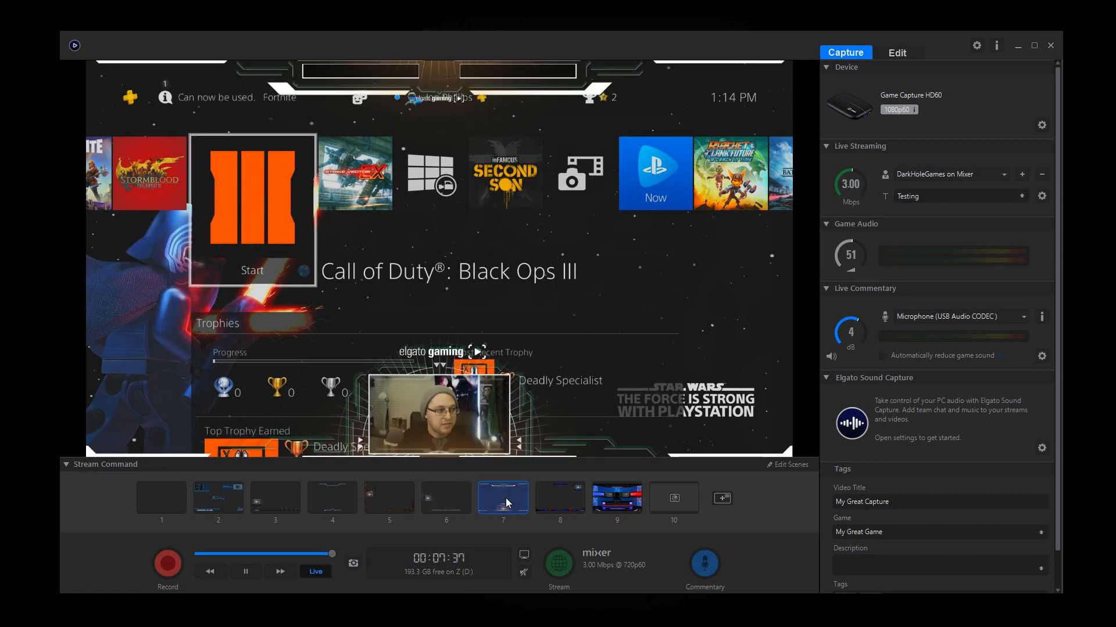
left_click(555, 501)
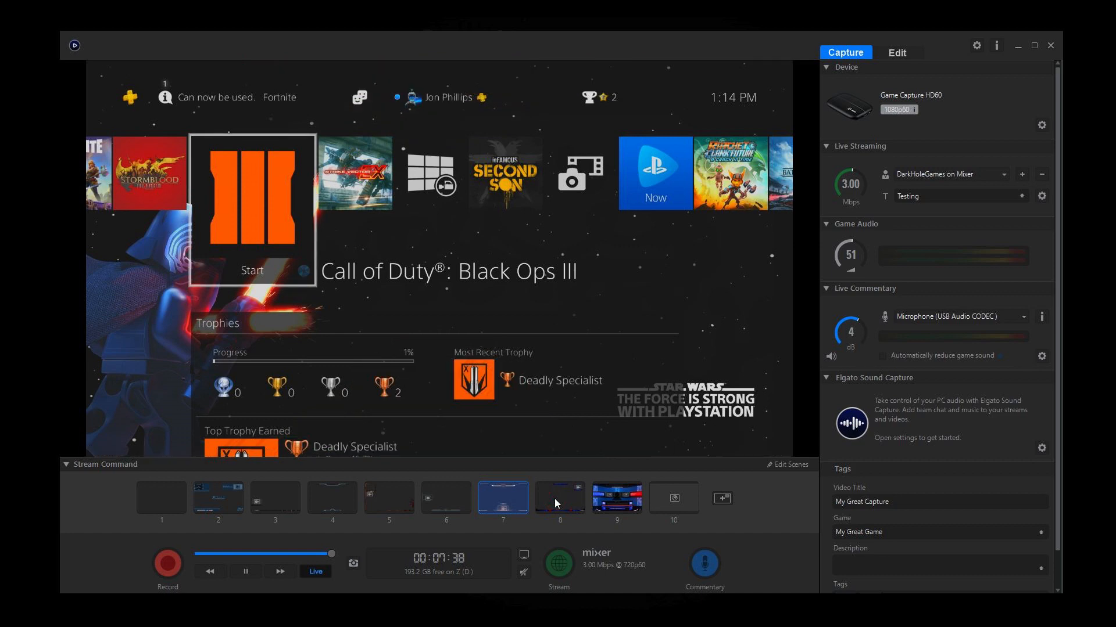
left_click(614, 494)
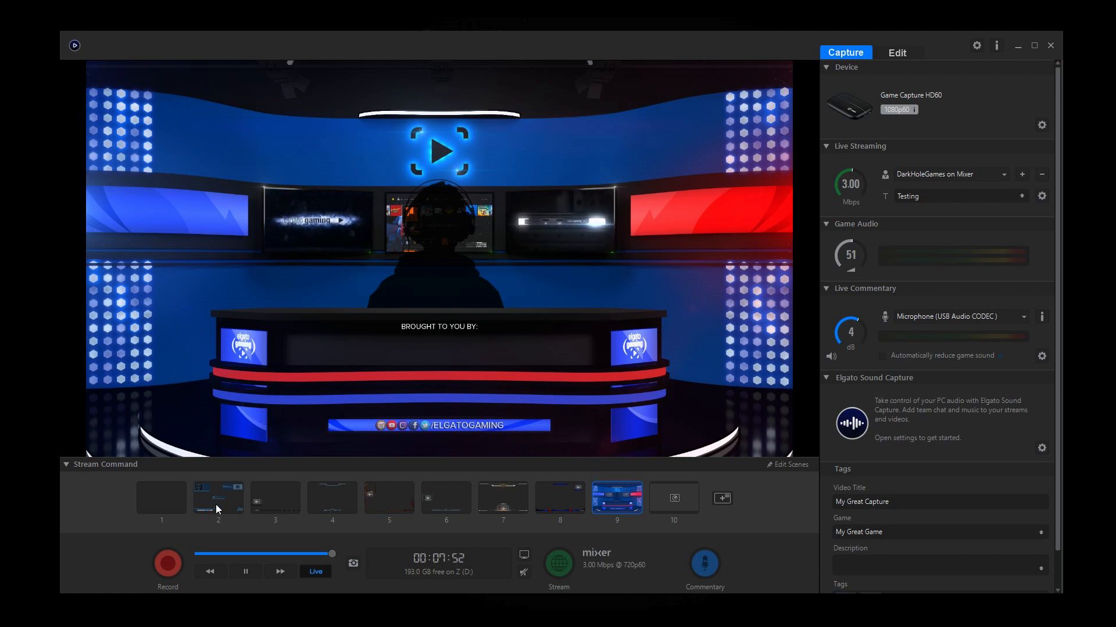
left_click(171, 500)
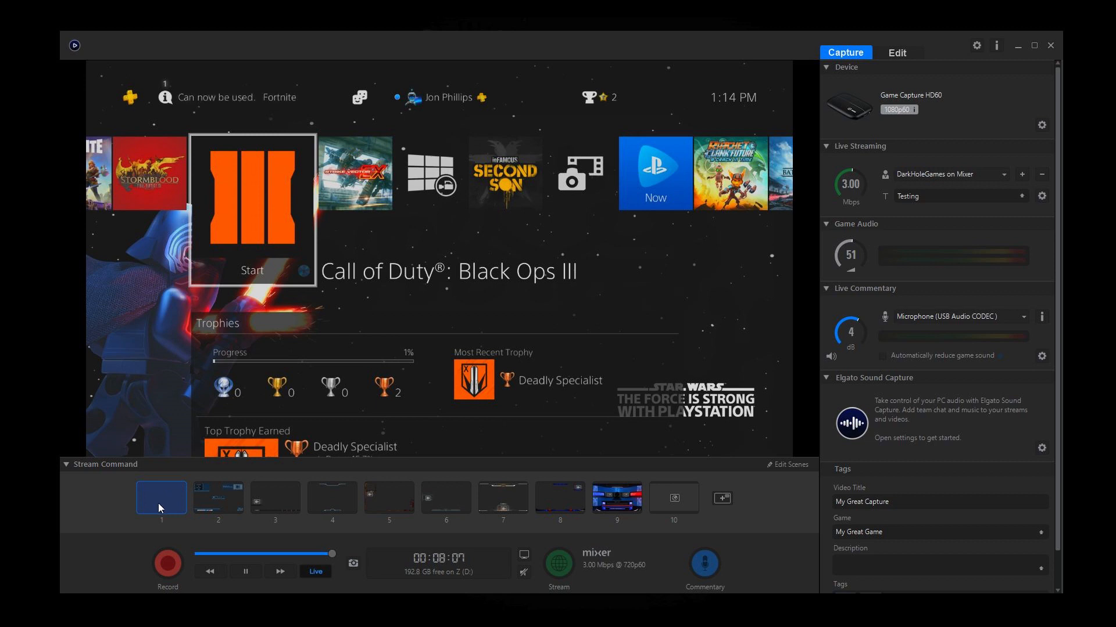
Start editing scene 1 and add the curated Aku Aku scene from the Crash Bandicoot theme
left_click(788, 470)
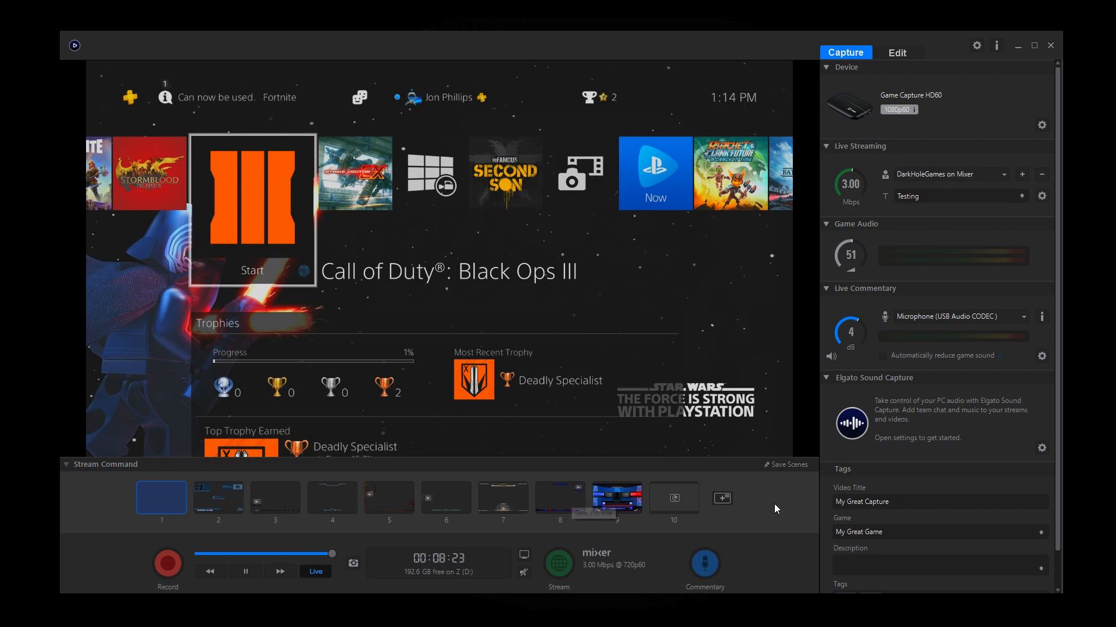
left_click(724, 500)
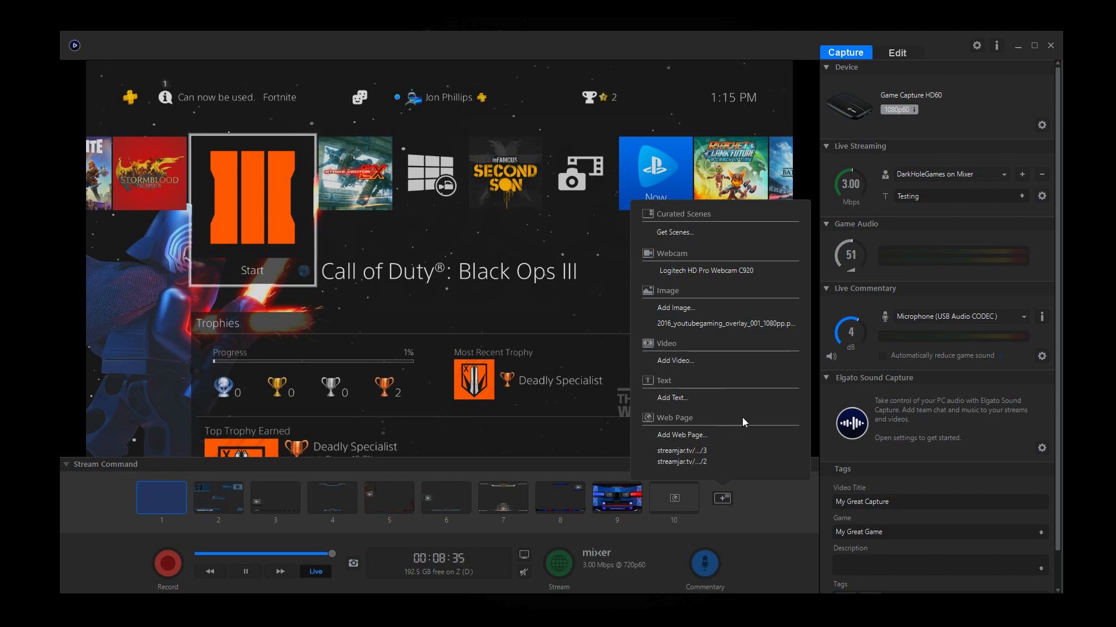
left_click(676, 232)
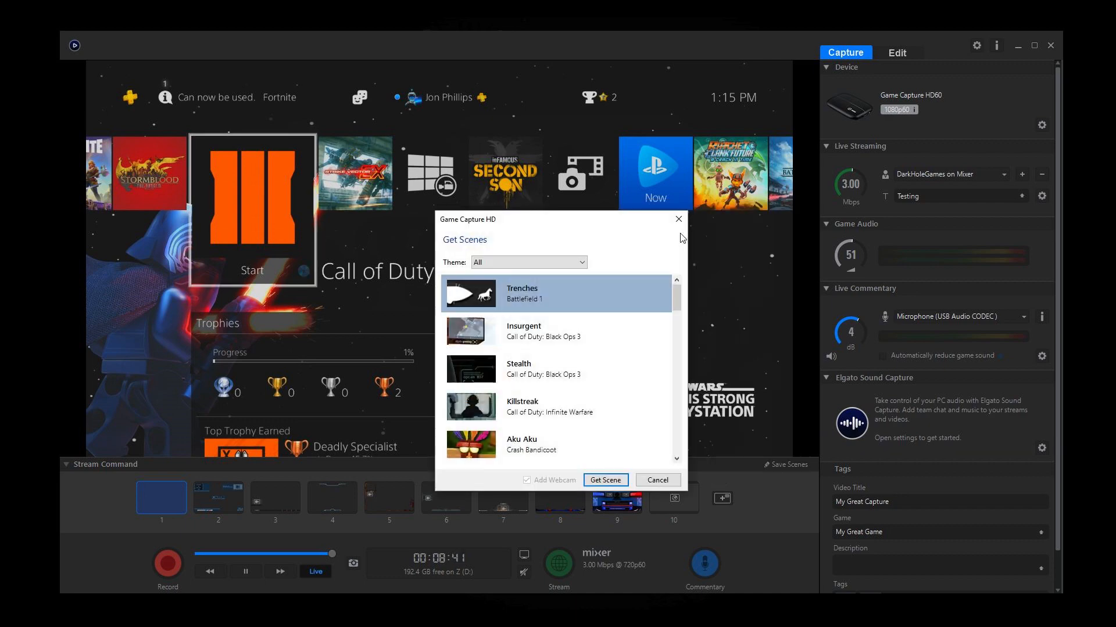
left_click(580, 262)
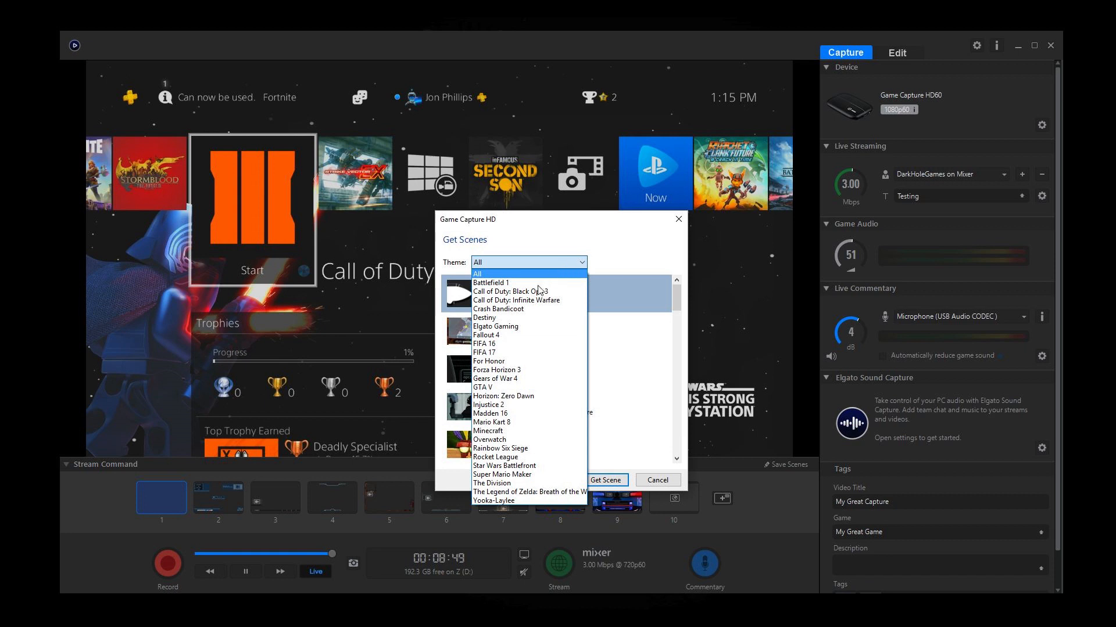
left_click(528, 309)
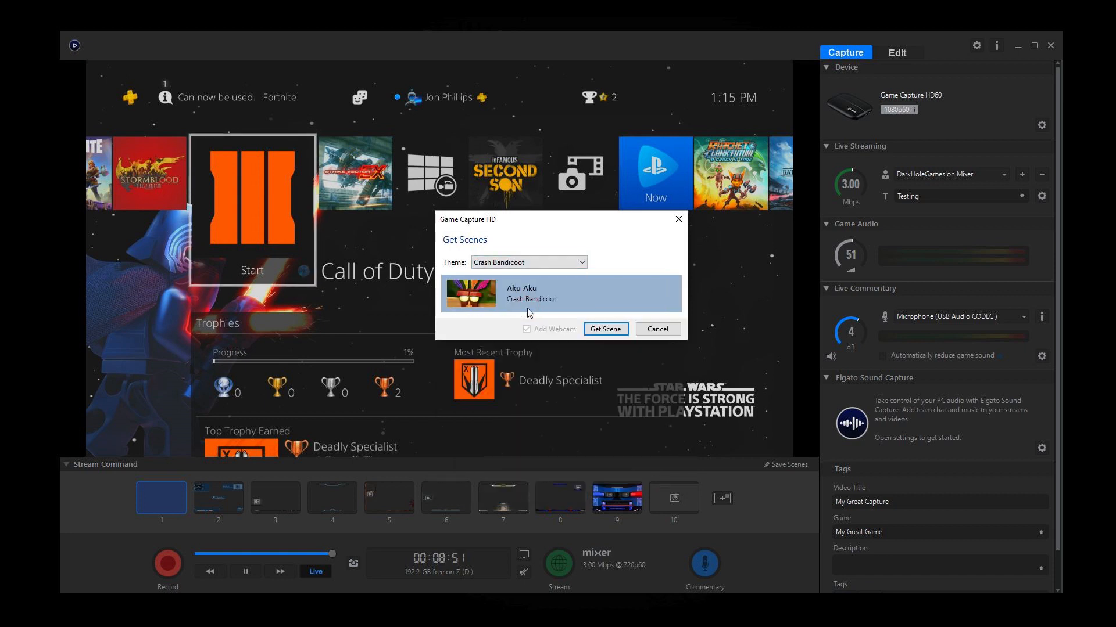
left_click(617, 329)
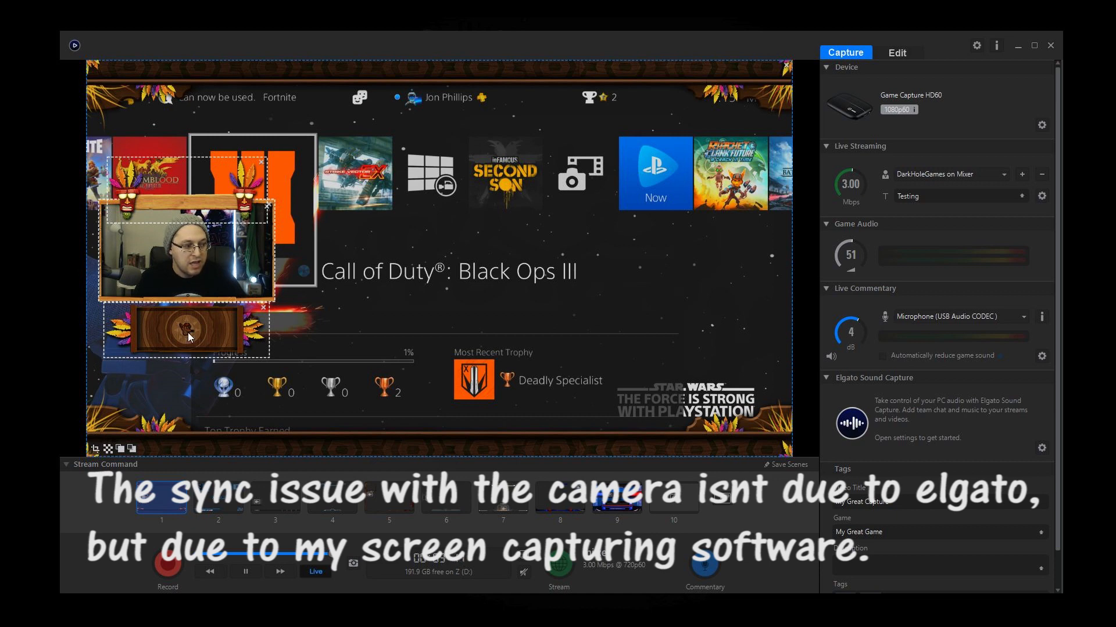
Try cropping the left feathers off the wooden nameplate in mid-scene, and delete the nameplate from the scene
left_click_drag(187, 332, 494, 252)
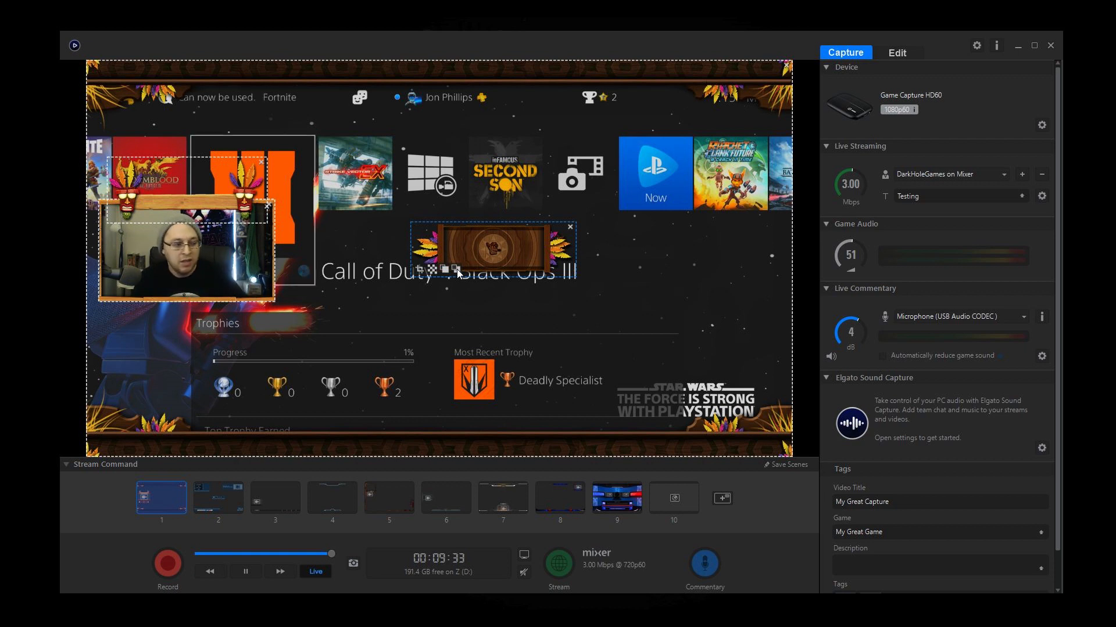
left_click(420, 270)
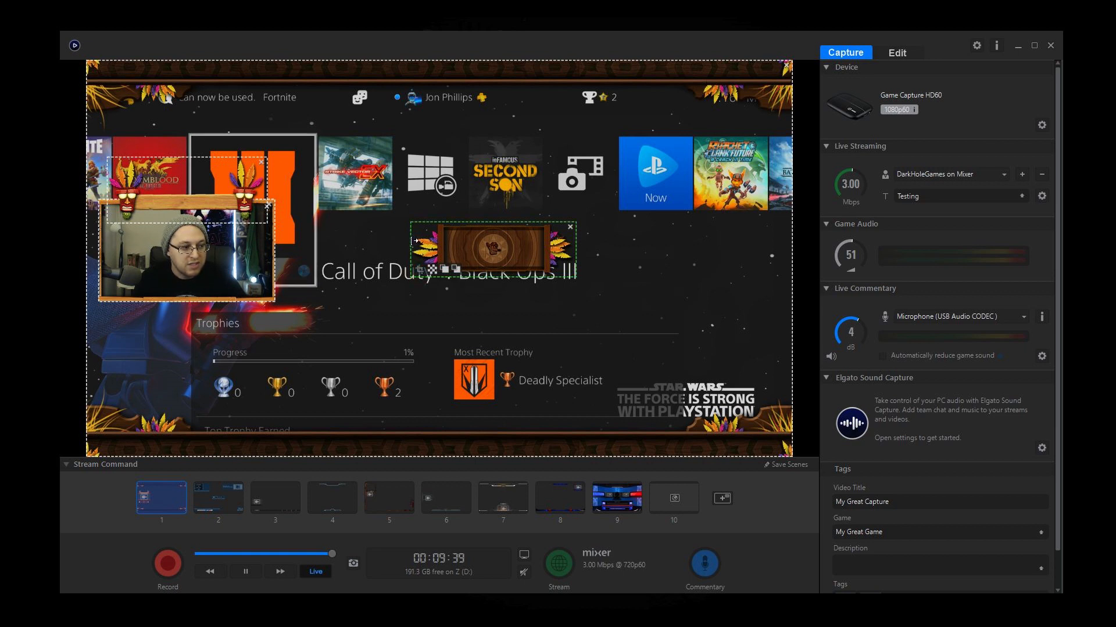
left_click_drag(438, 236, 474, 231)
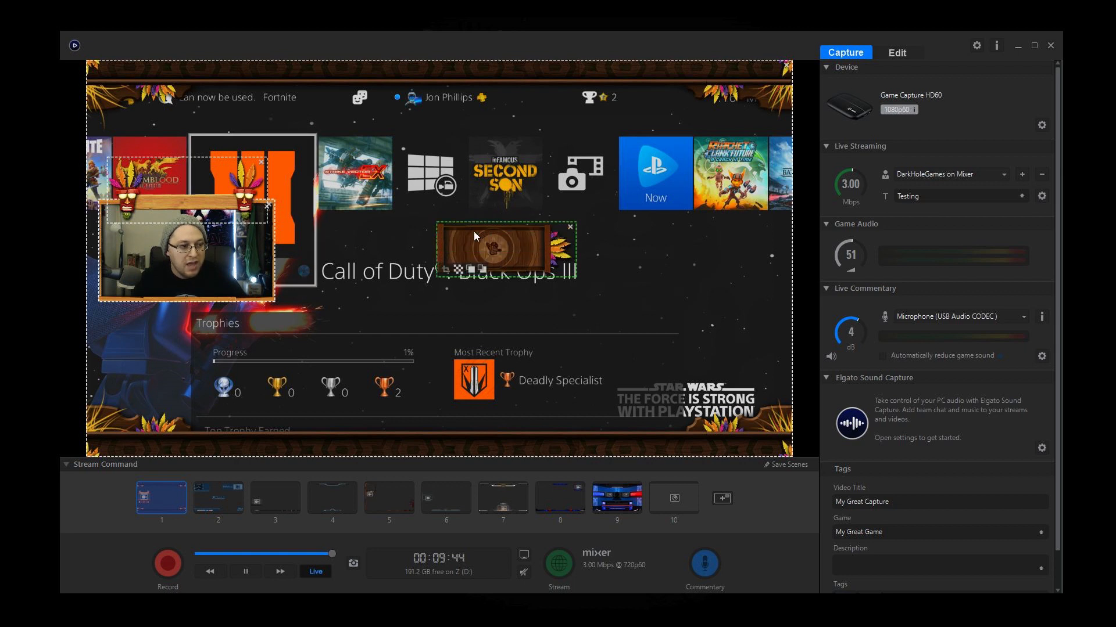
left_click(569, 227)
Crop the wooden webcam frame inward from its left and right sides
left_click(168, 263)
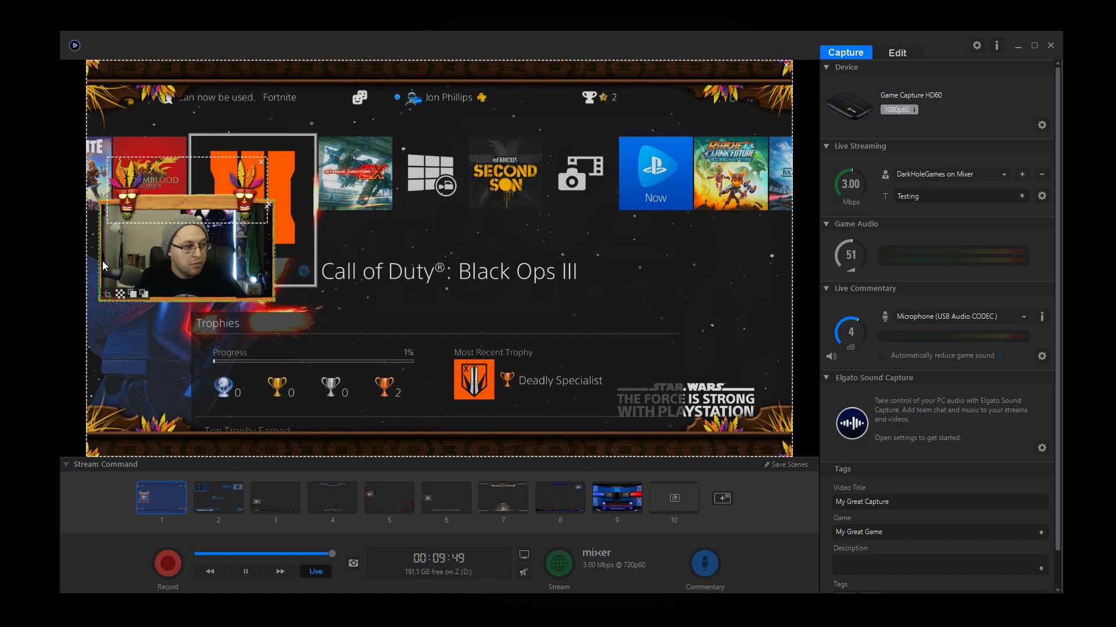
left_click_drag(102, 260, 124, 256)
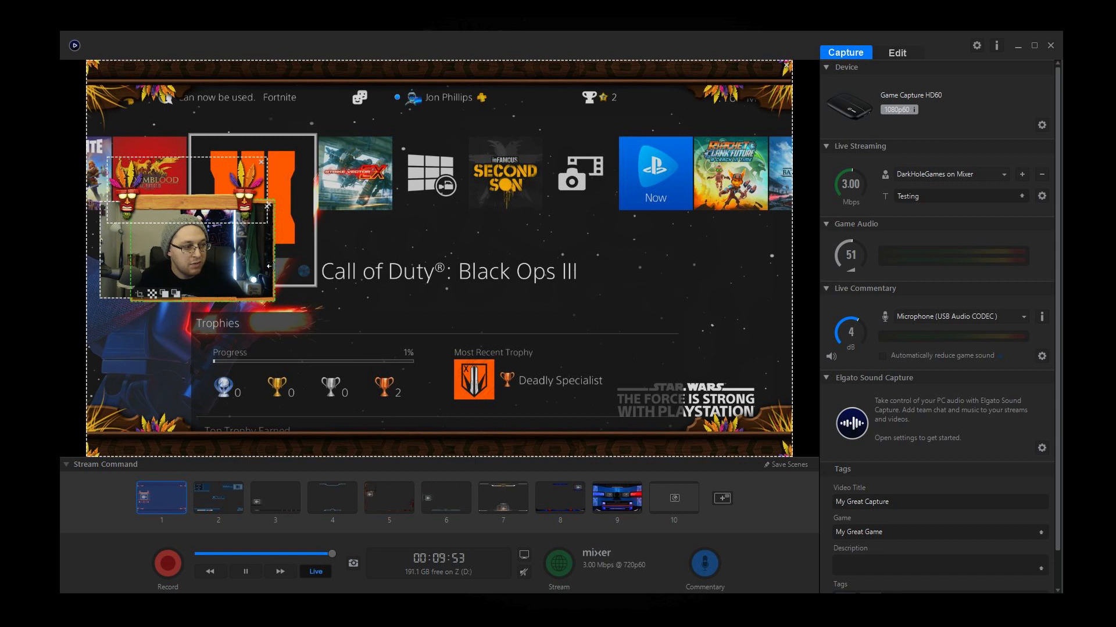
left_click_drag(259, 264, 243, 272)
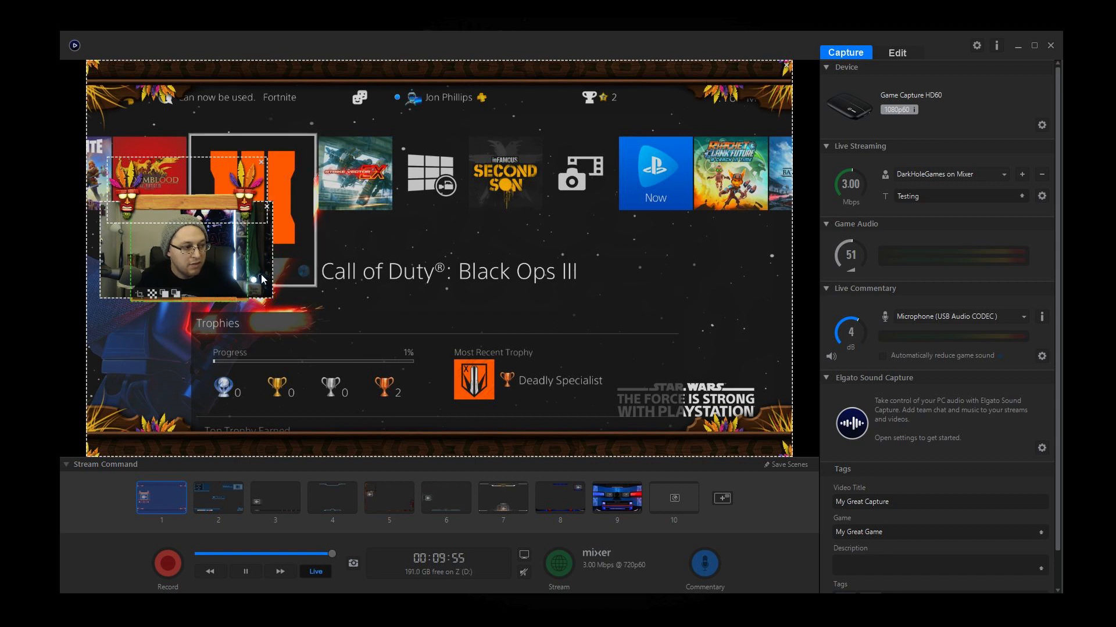
Crop the webcam picture on its left and right sides to match the narrowed wooden frame
left_click(267, 263)
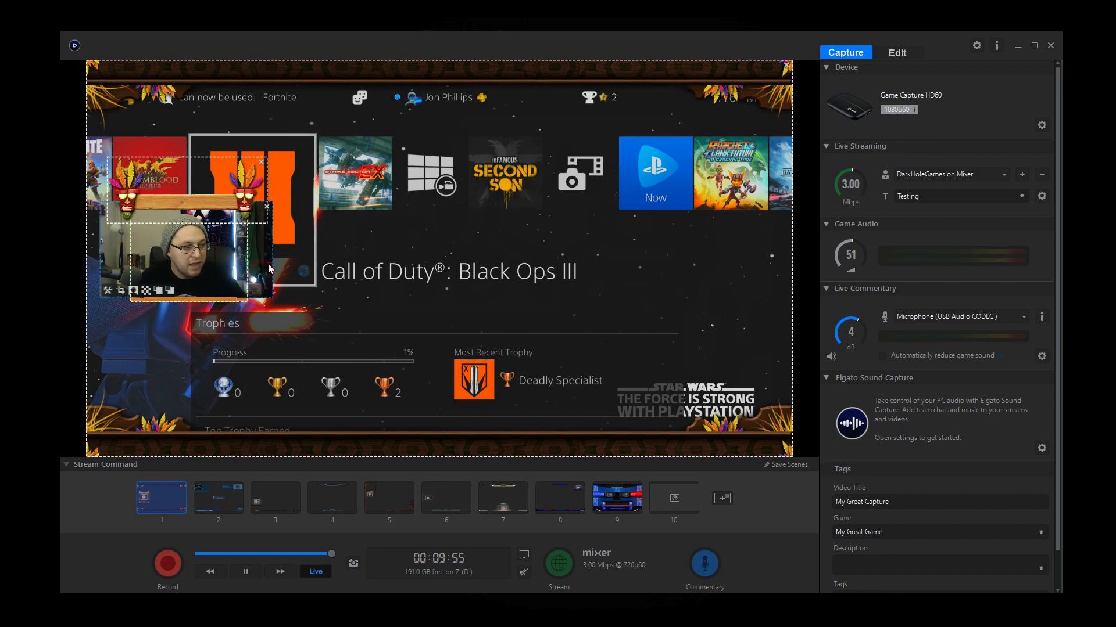
left_click(122, 291)
left_click_drag(101, 257, 133, 262)
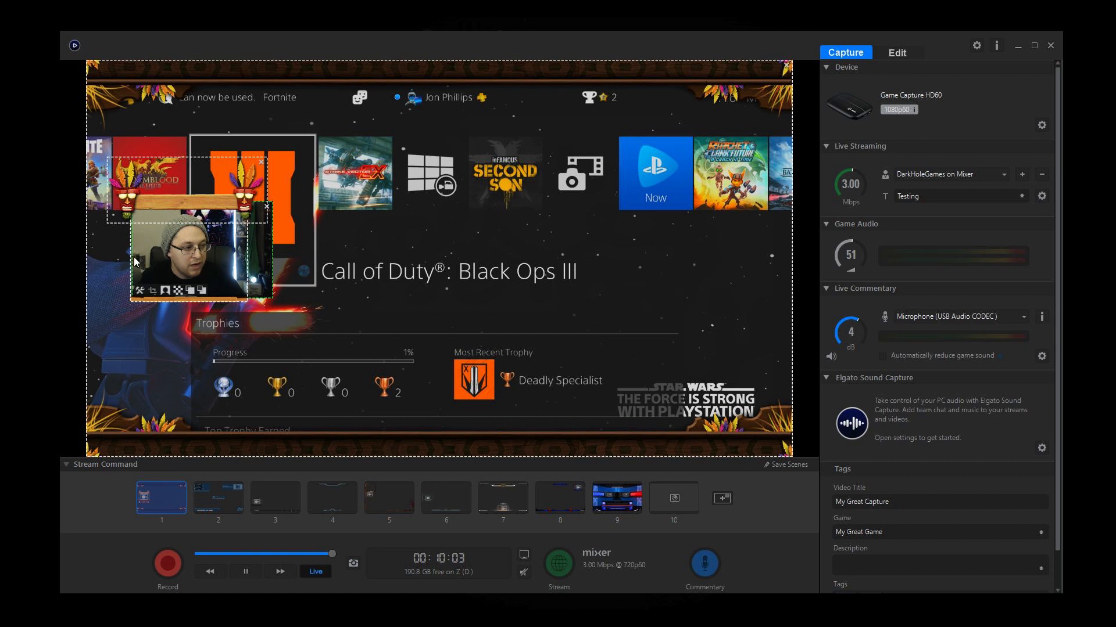
left_click_drag(256, 261, 243, 261)
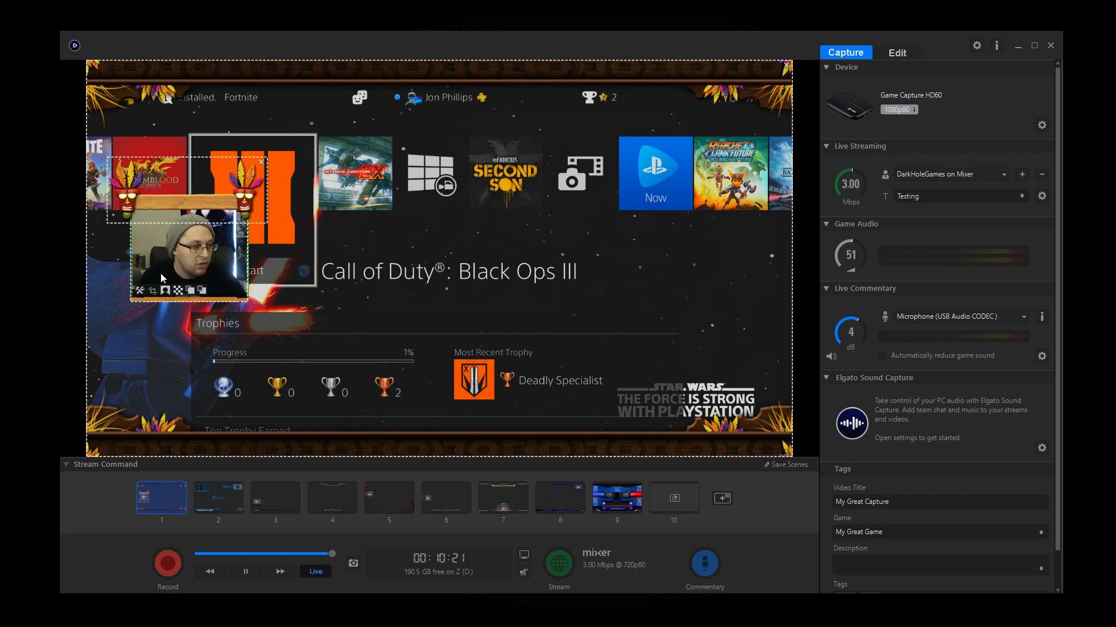
Try a reduced opacity on the mask decoration above the webcam, and restore it to full opacity
left_click(211, 201)
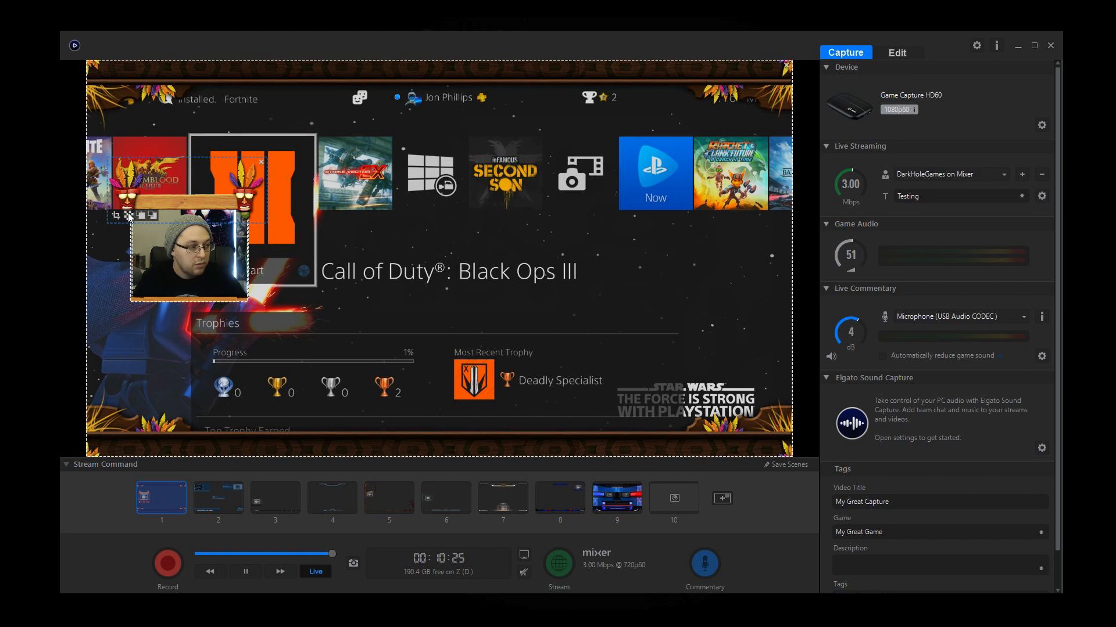
left_click(129, 216)
left_click_drag(127, 134, 128, 159)
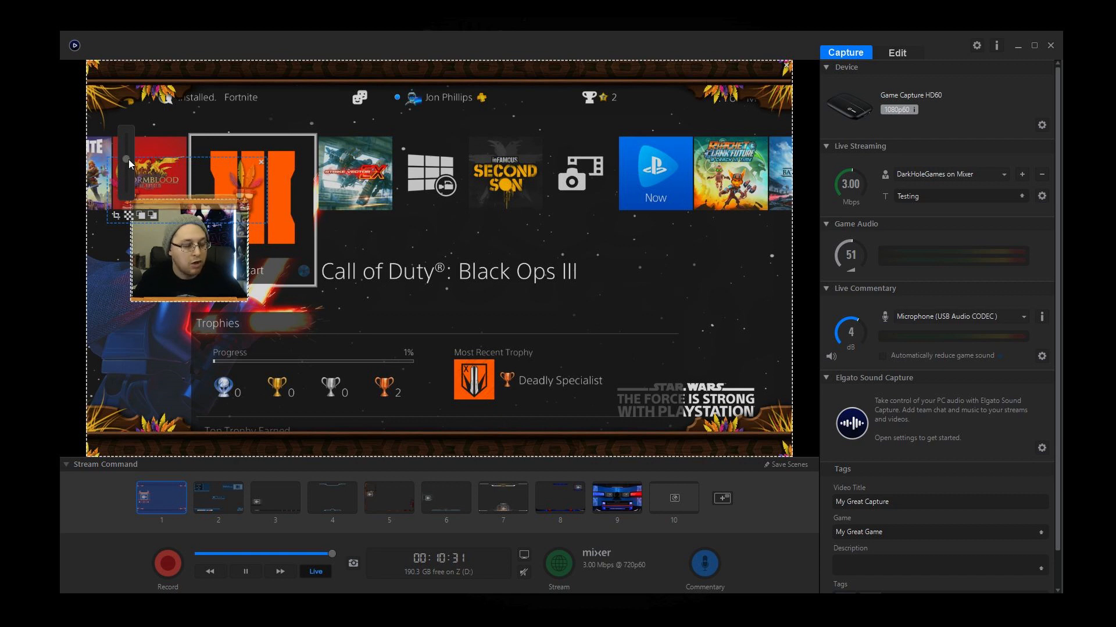
mouse_move(129, 159)
left_mouse_down()
mouse_move(129, 149)
mouse_move(127, 180)
mouse_move(124, 137)
mouse_move(124, 157)
left_mouse_up()
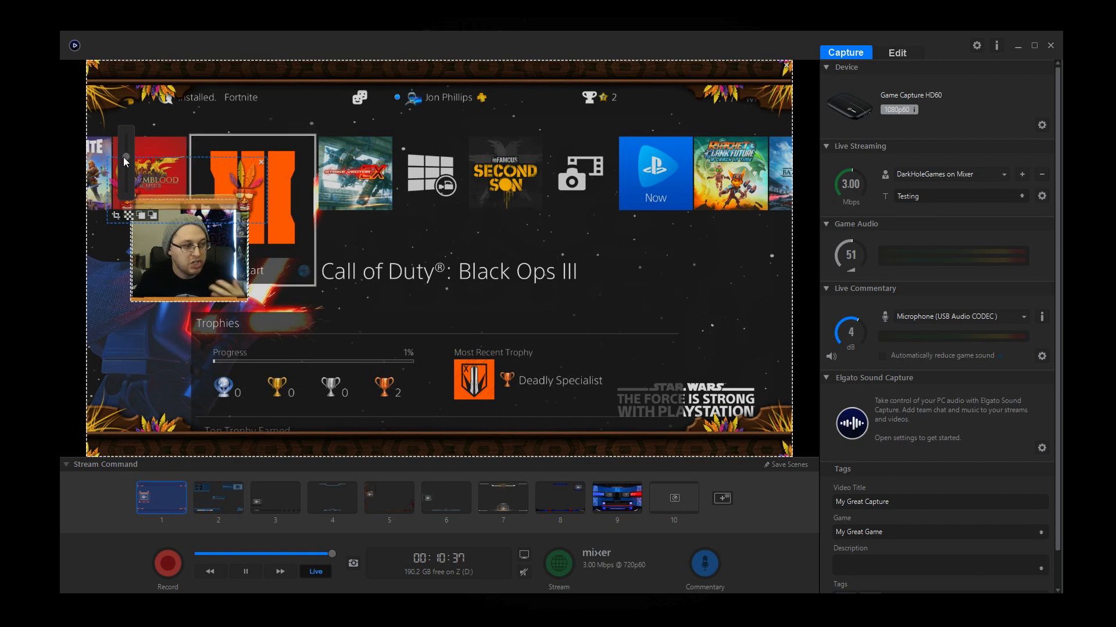
left_click_drag(123, 156, 123, 128)
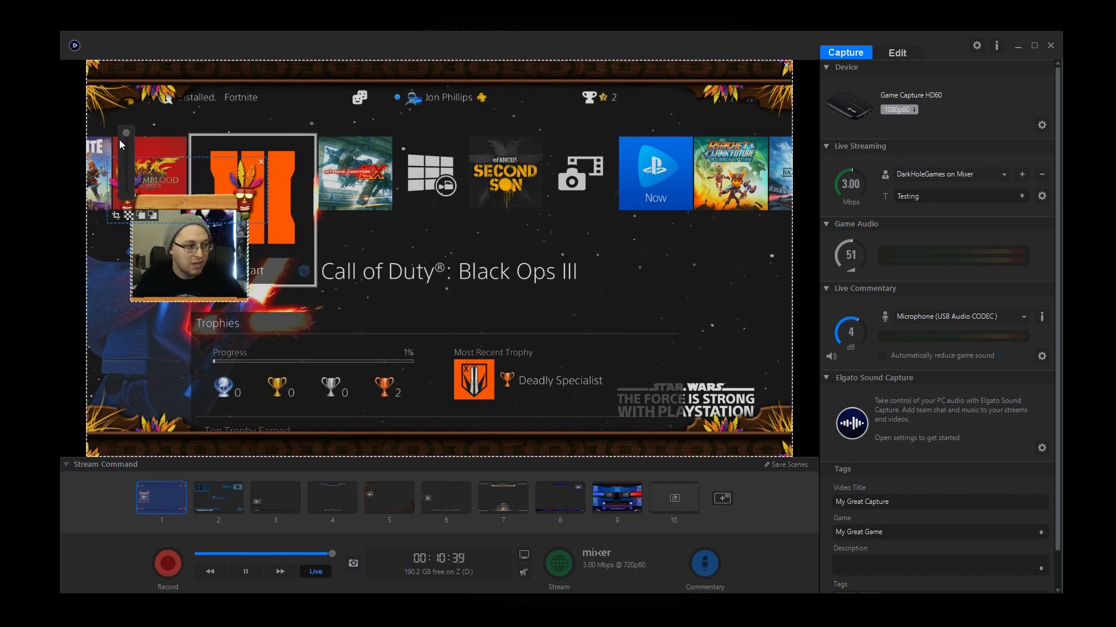
Delete the mask decoration and move the wooden frame off the webcam picture to its right
left_click(262, 163)
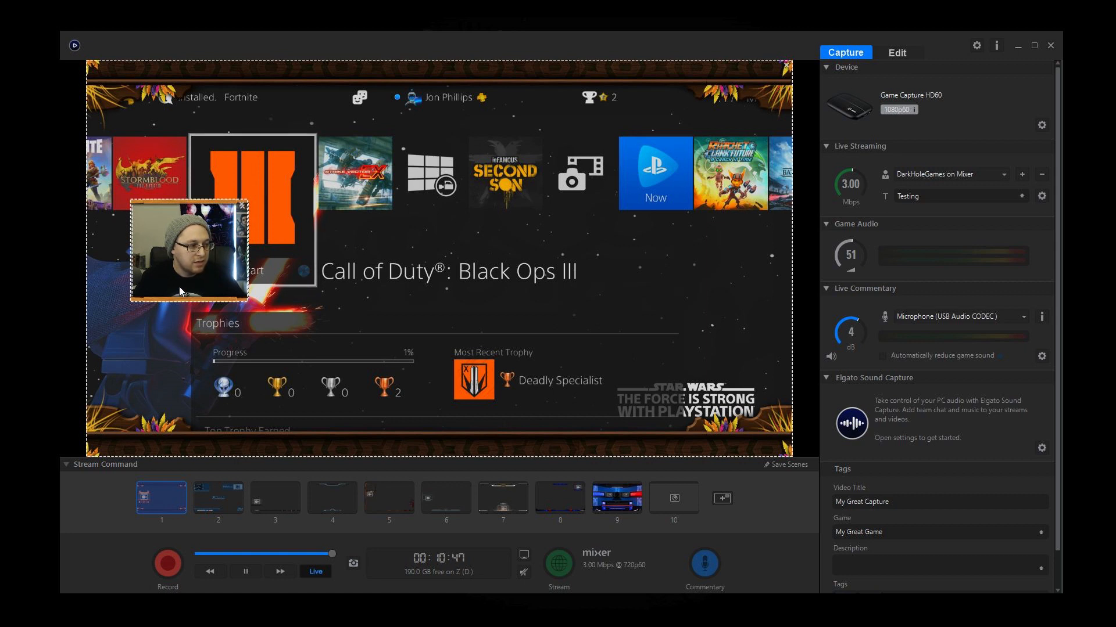
mouse_move(179, 299)
left_mouse_down()
mouse_move(139, 276)
mouse_move(237, 197)
mouse_move(235, 259)
mouse_move(181, 293)
mouse_move(141, 215)
mouse_move(156, 200)
mouse_move(147, 345)
mouse_move(169, 296)
mouse_move(179, 298)
left_mouse_up()
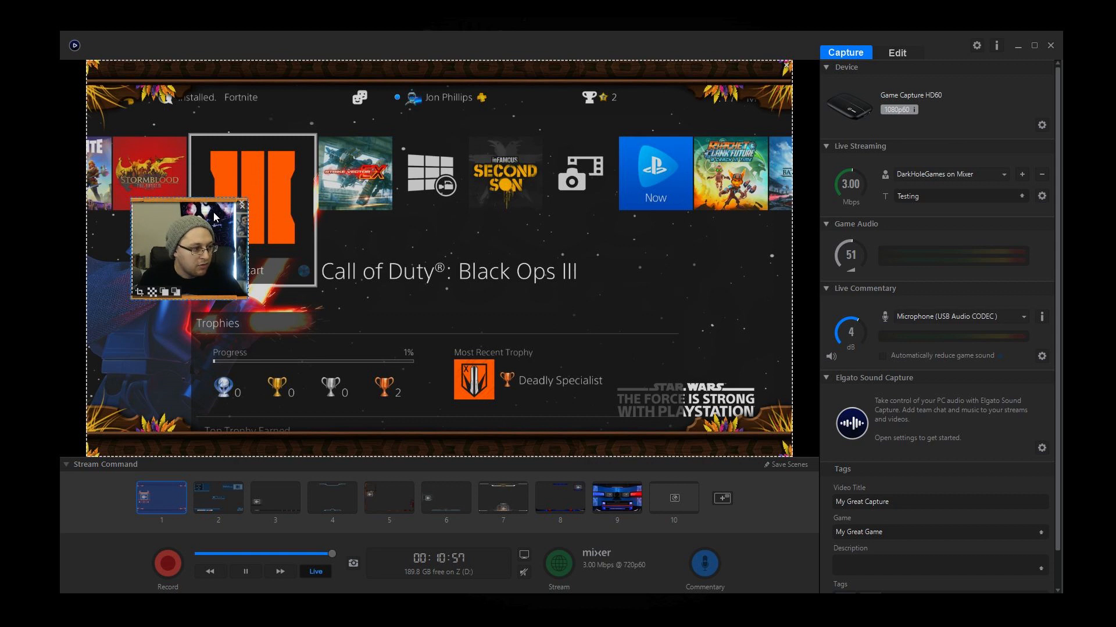
left_click_drag(211, 204, 388, 203)
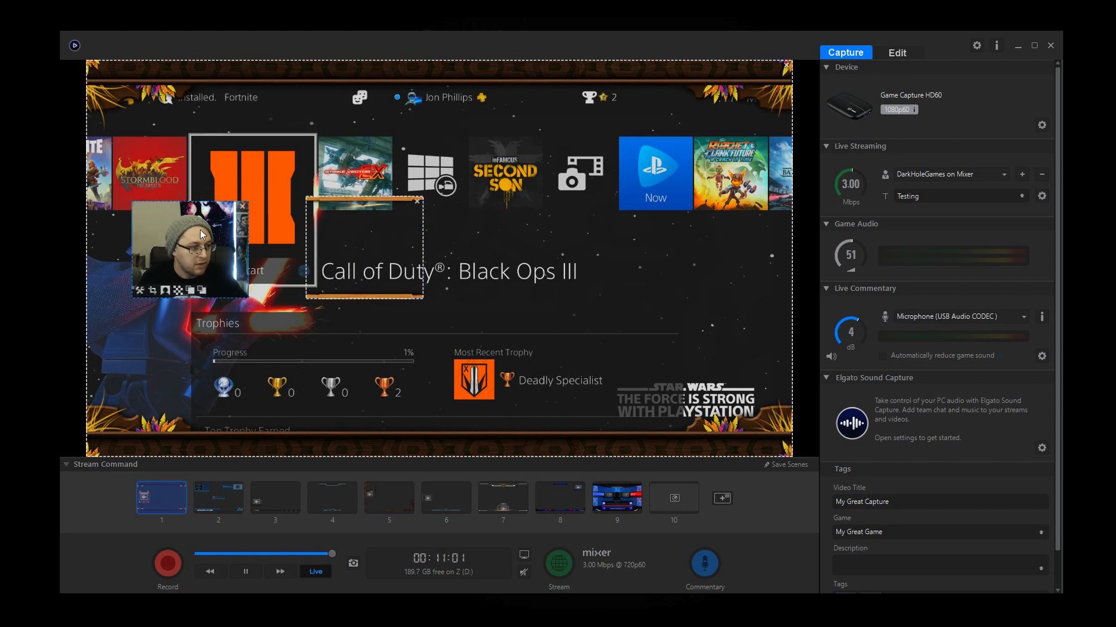
Look at the control options in the webcam's properties, and close them without changes
left_click(140, 291)
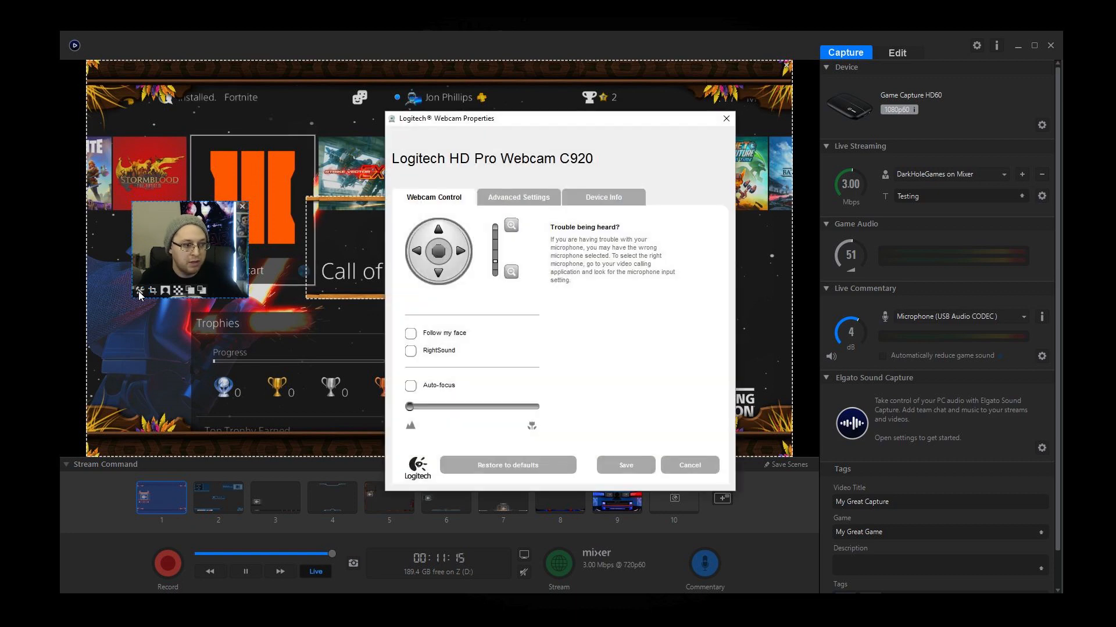
left_click(725, 119)
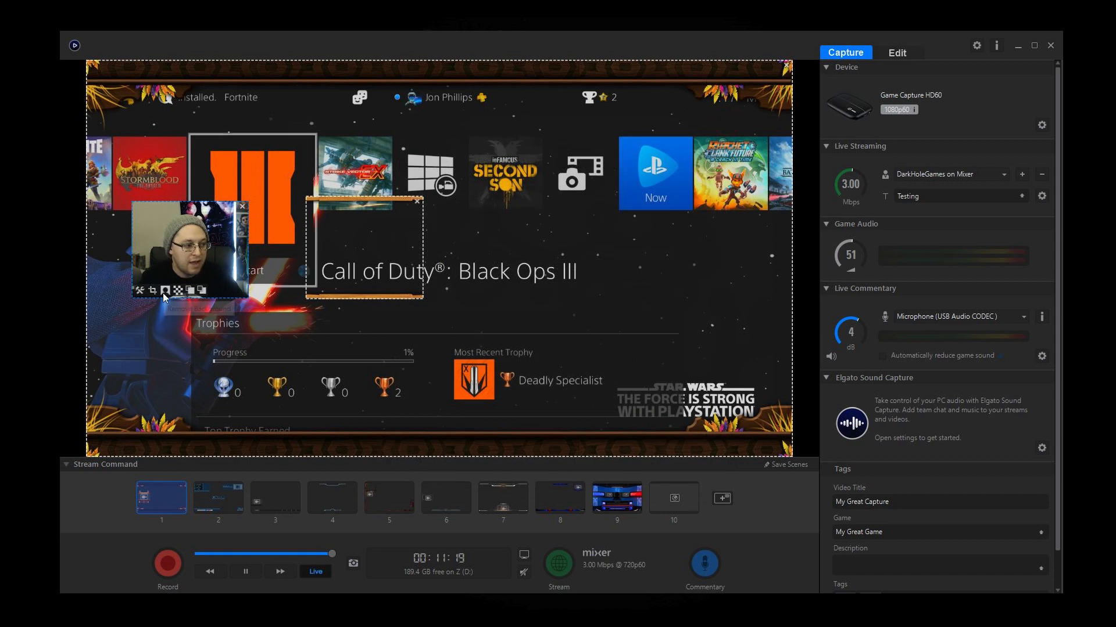
Try chroma keying the webcam picture, using a dark color picked from within the picture
left_click(164, 291)
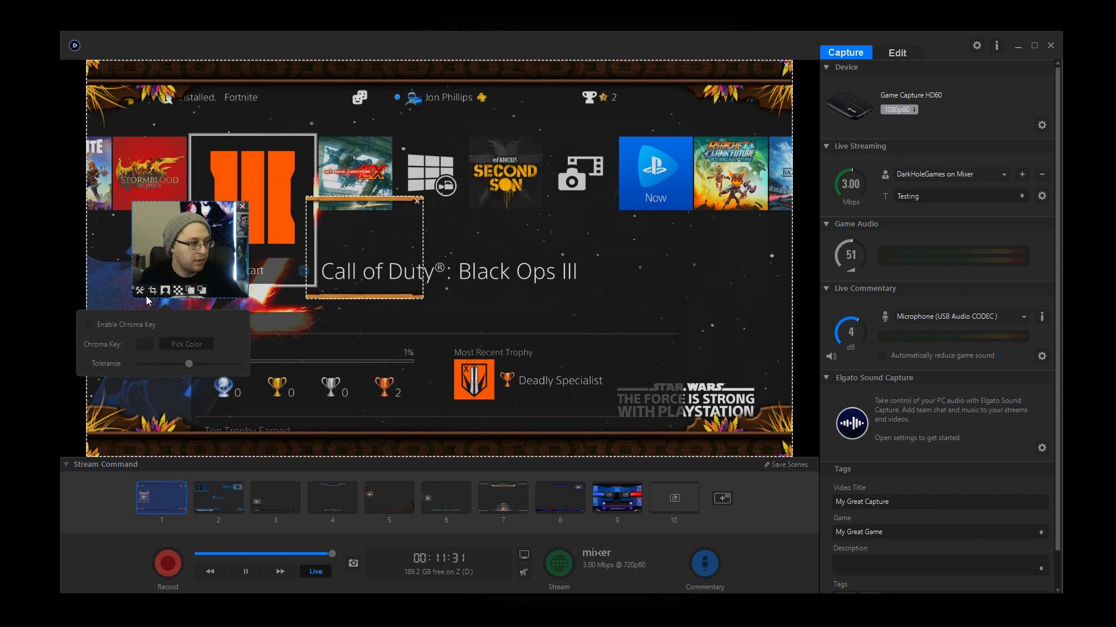
left_click(89, 325)
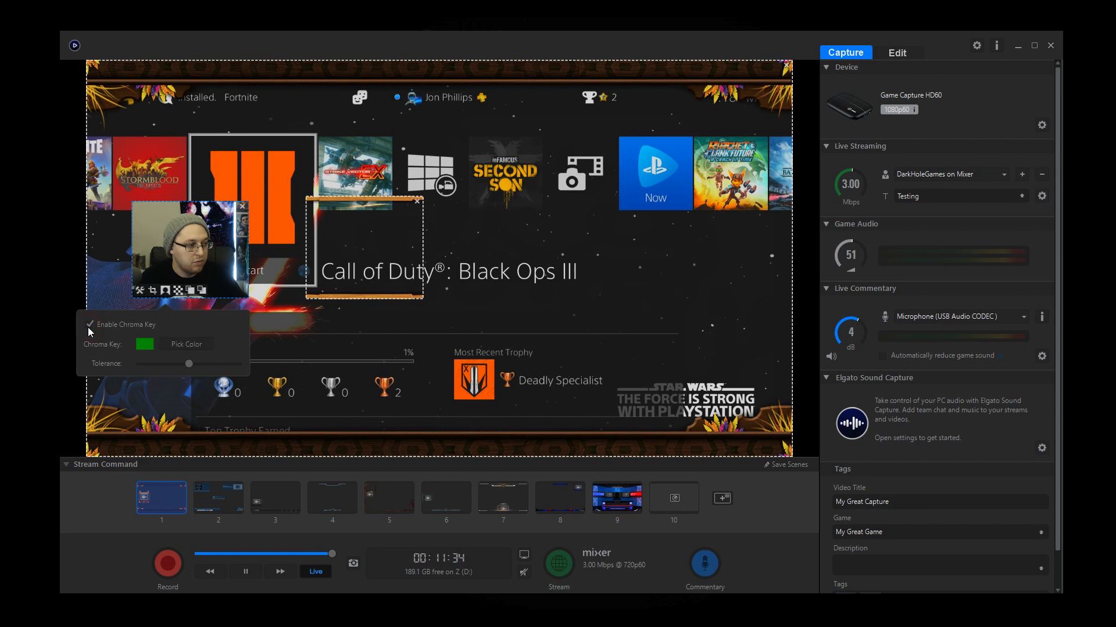
left_click(184, 342)
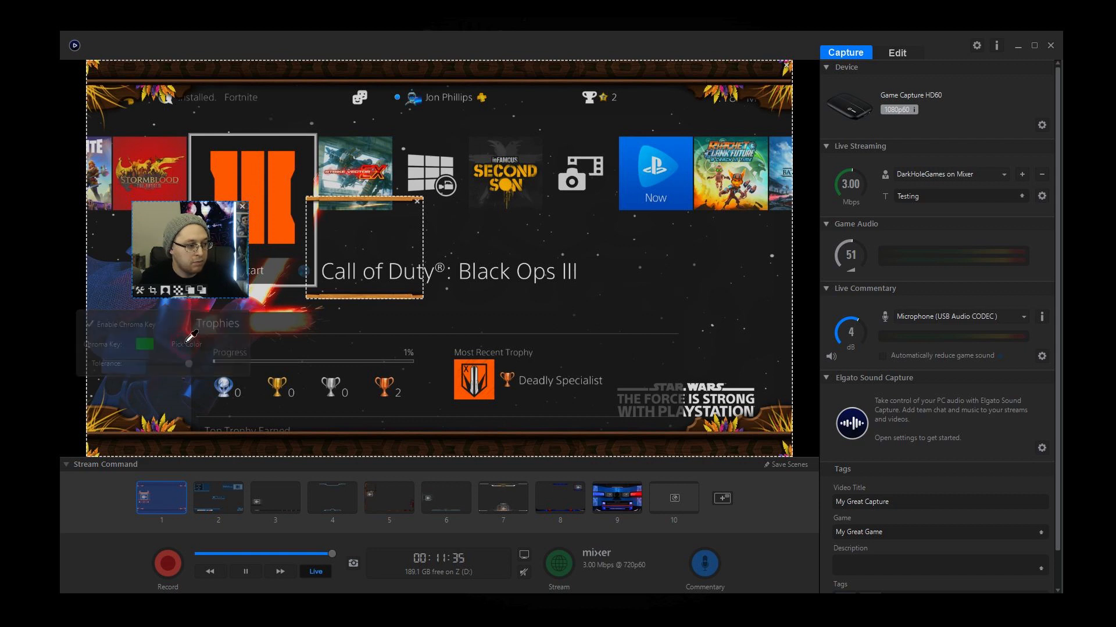
left_click(215, 282)
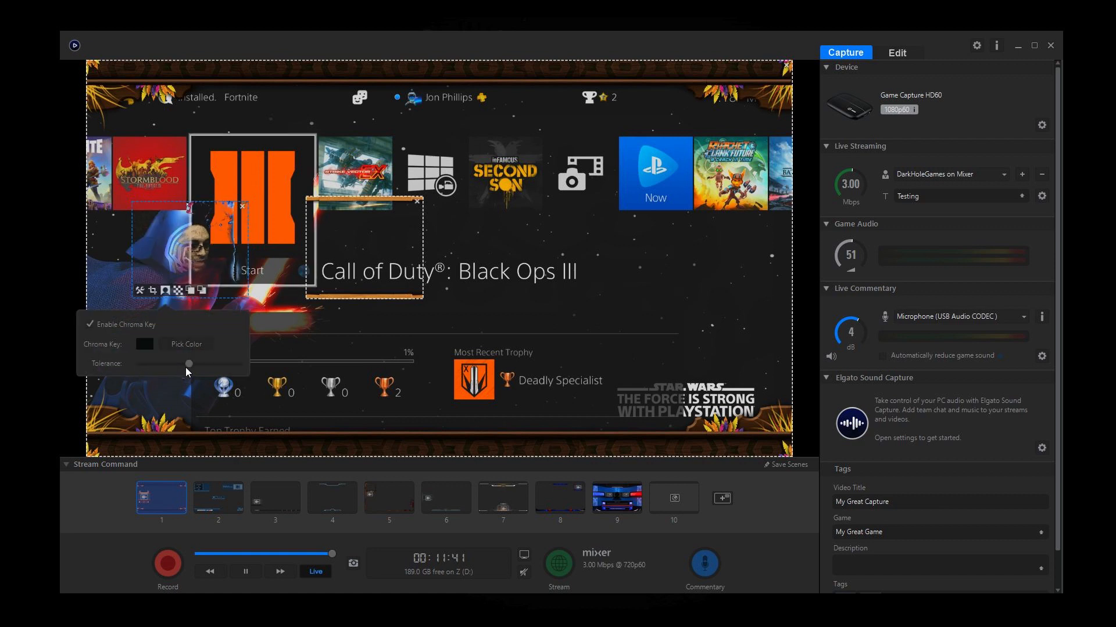
Lower the webcam's chroma key tolerance in stages to its minimum, and disable the chroma key
mouse_move(184, 365)
left_mouse_down()
mouse_move(158, 365)
mouse_move(225, 365)
mouse_move(166, 365)
left_mouse_up()
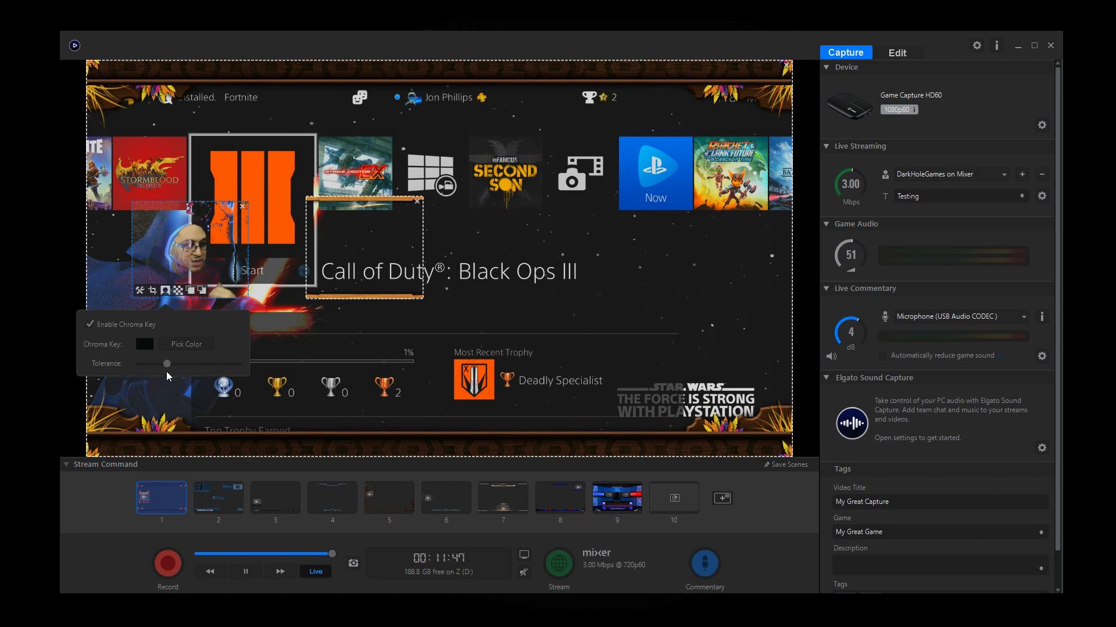
left_click_drag(164, 374, 141, 371)
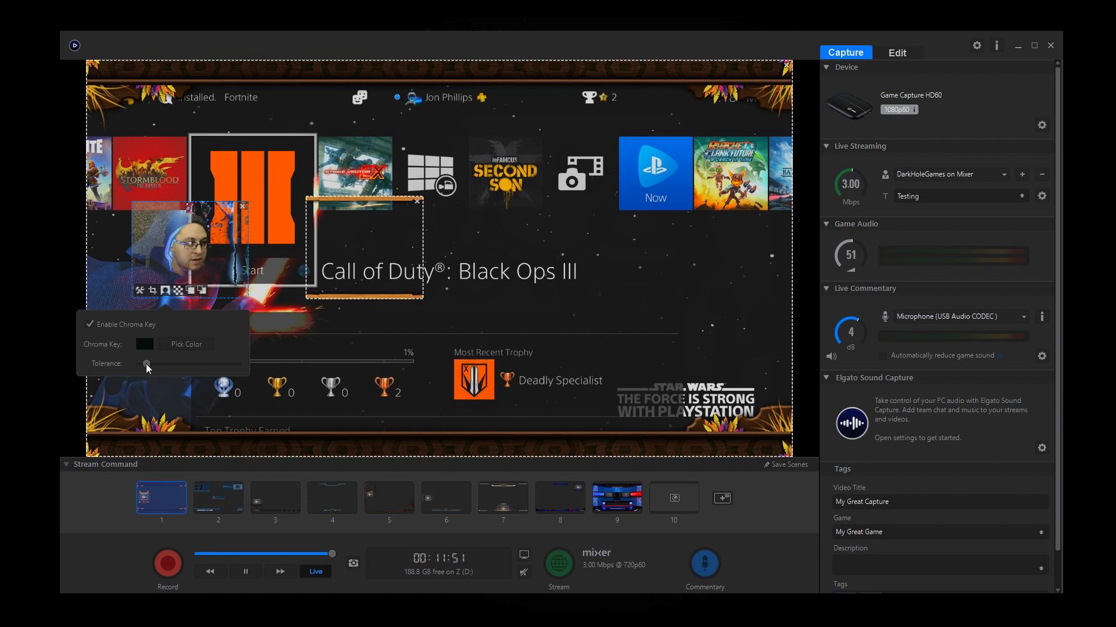
left_click_drag(147, 365, 104, 369)
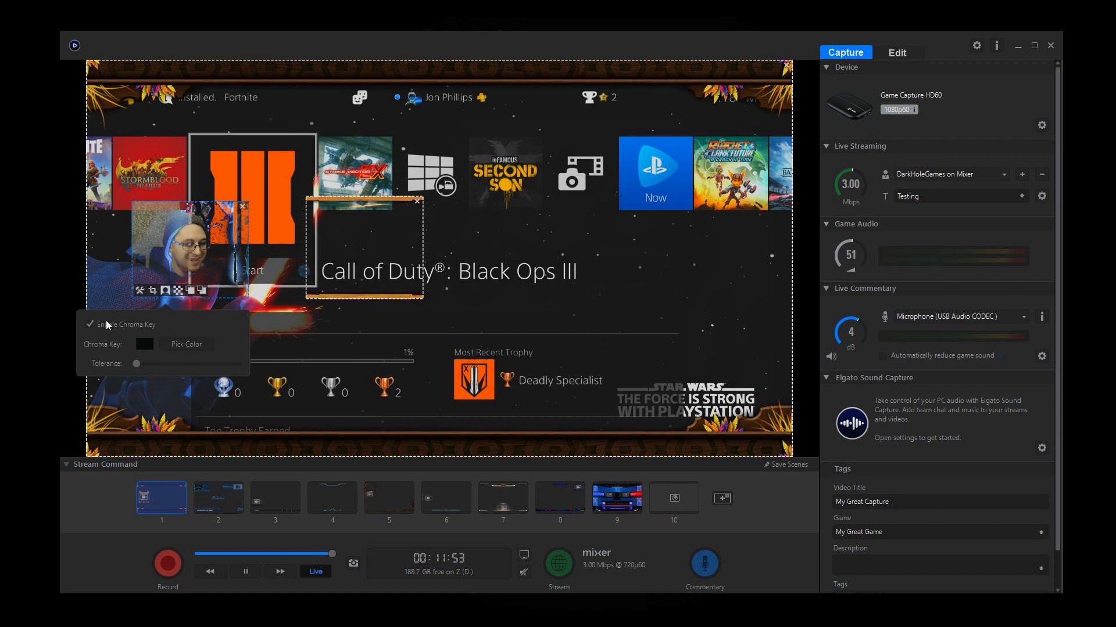
left_click(89, 324)
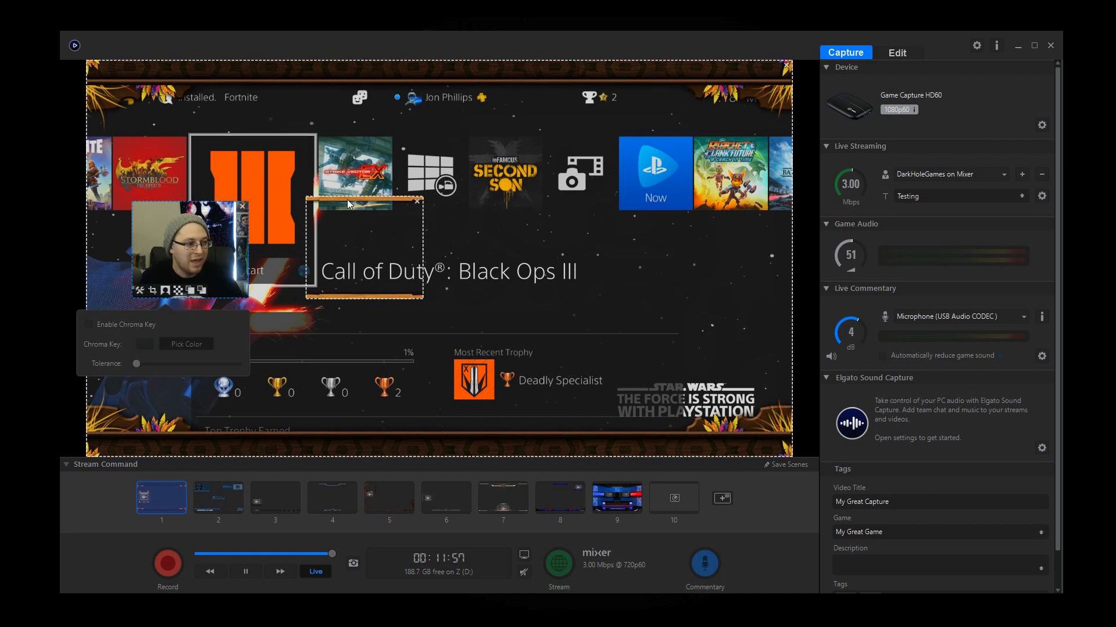
Try a slightly reduced opacity on the webcam picture, and restore it to full opacity
left_click(177, 290)
left_click_drag(175, 205, 176, 217)
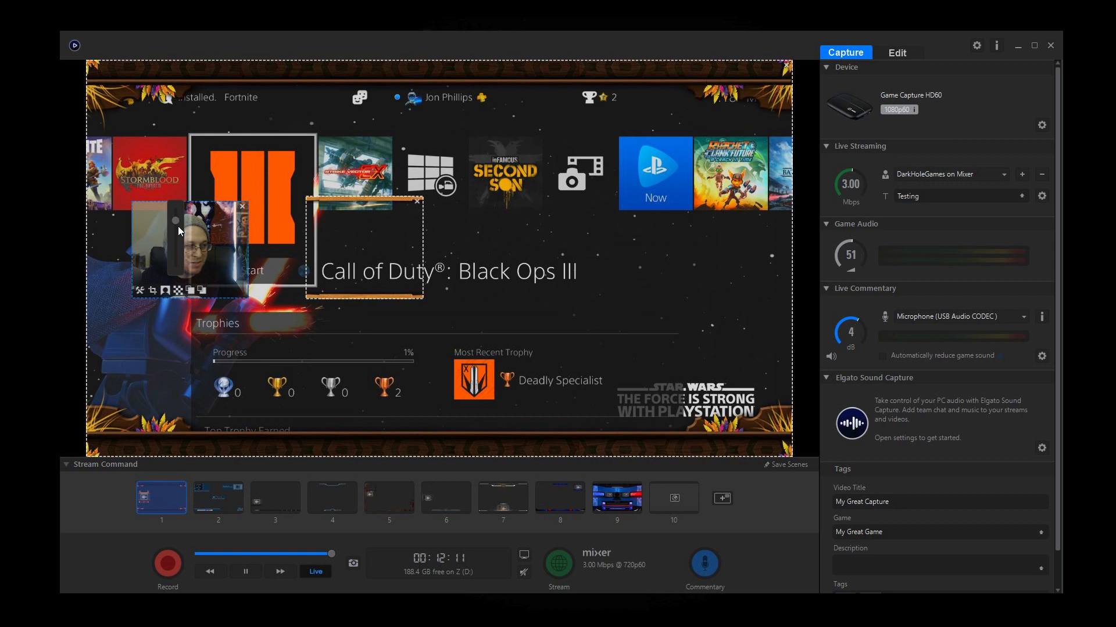
left_click_drag(177, 219, 176, 205)
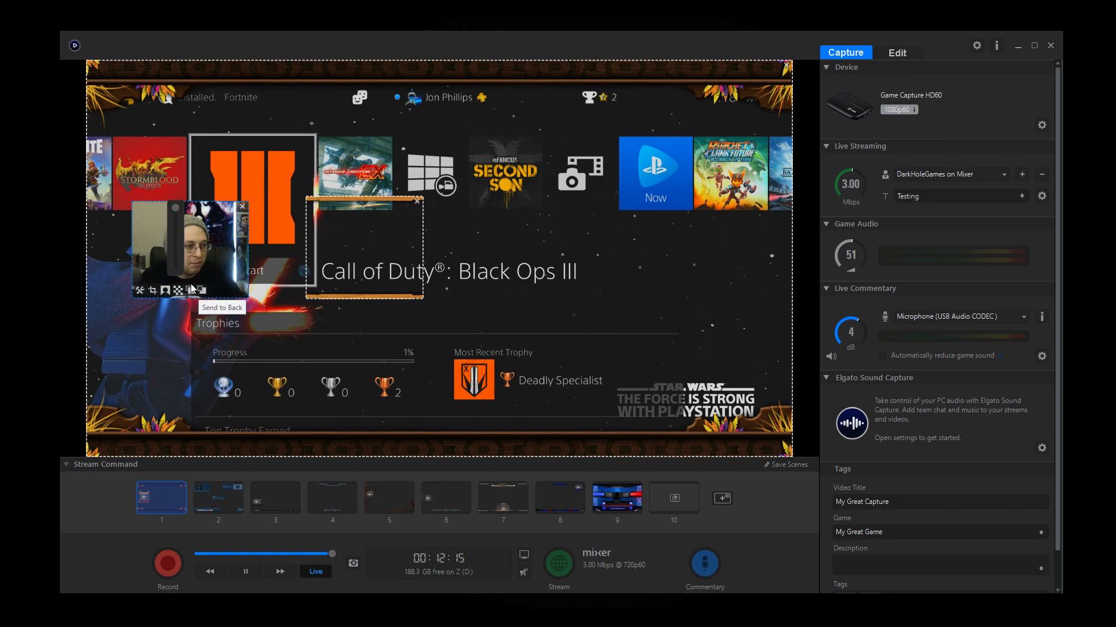
Move the wooden frame back around the webcam picture, and remove both the frame and the webcam from the scene
left_click_drag(372, 198, 196, 201)
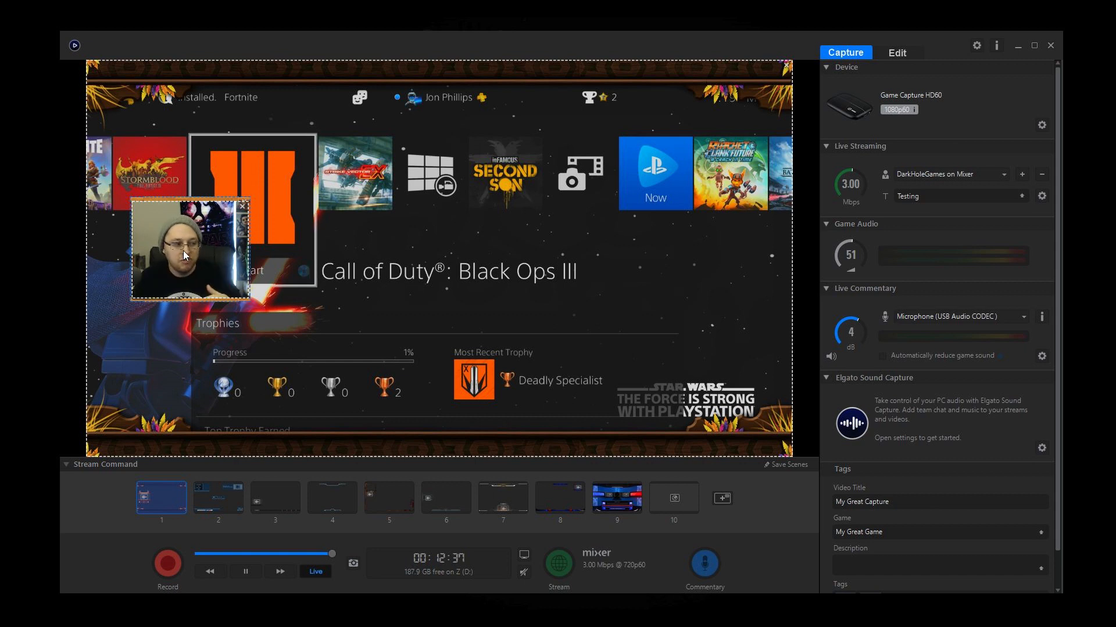
mouse_move(186, 251)
left_mouse_down()
mouse_move(211, 260)
mouse_move(186, 250)
left_mouse_up()
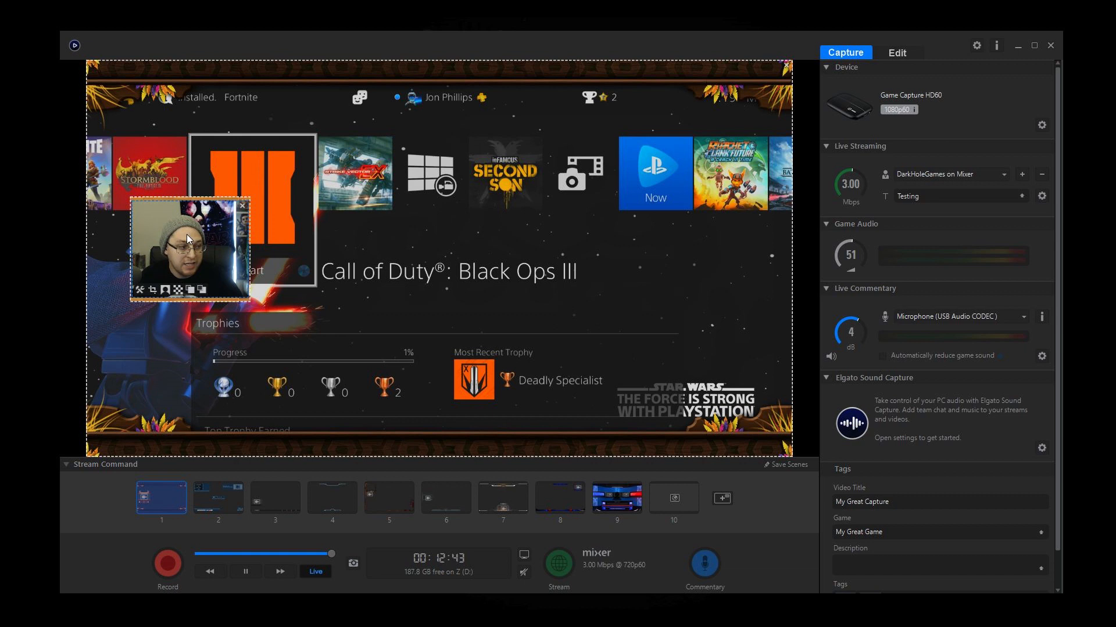
left_click(201, 197)
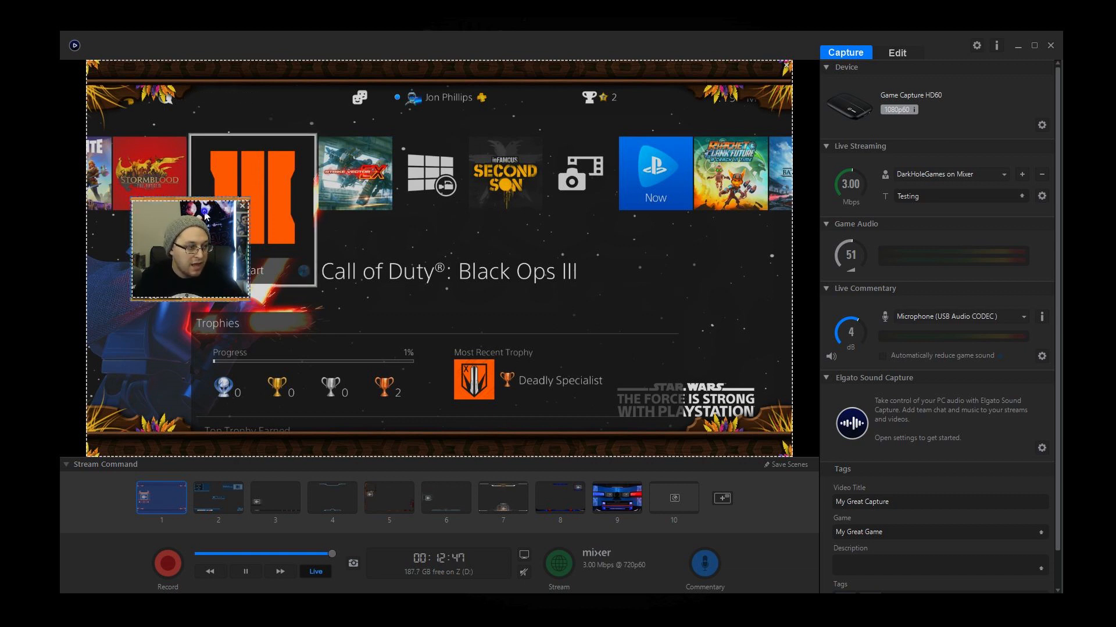
right_click(204, 211)
left_click(177, 286)
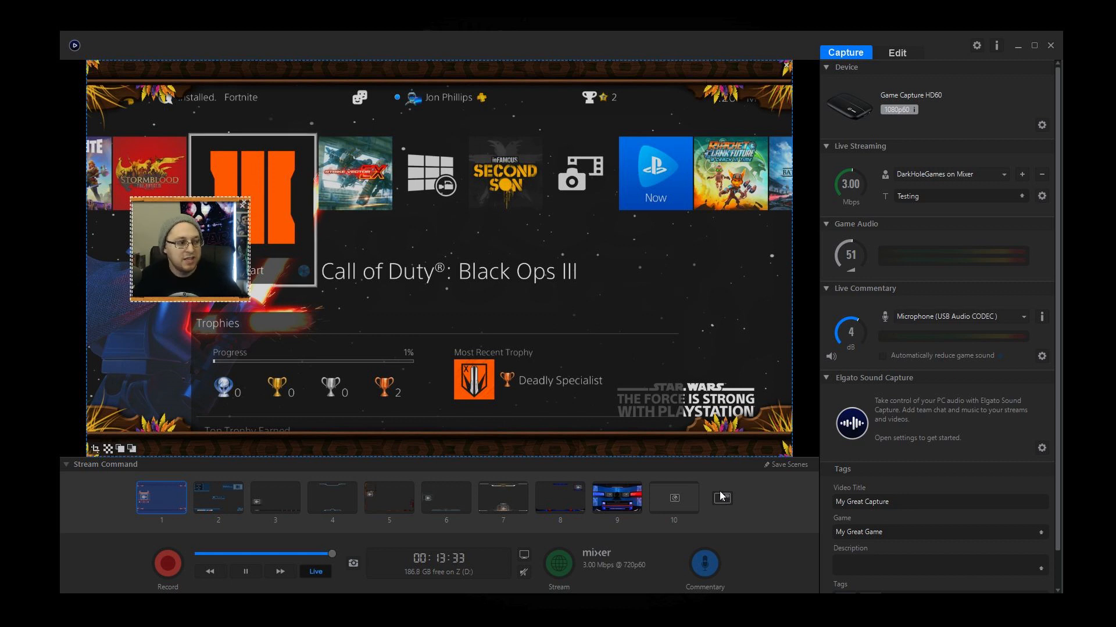
left_click(243, 206)
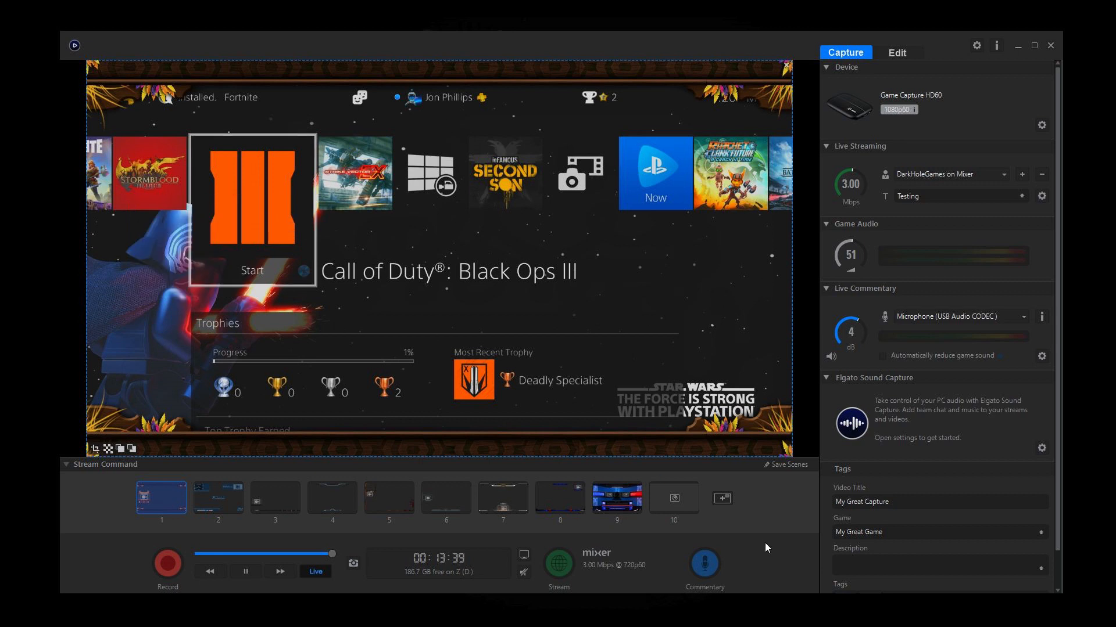
Add the Logitech HD Pro Webcam C920 to the scene, try moving it around, and remove it again
left_click(722, 498)
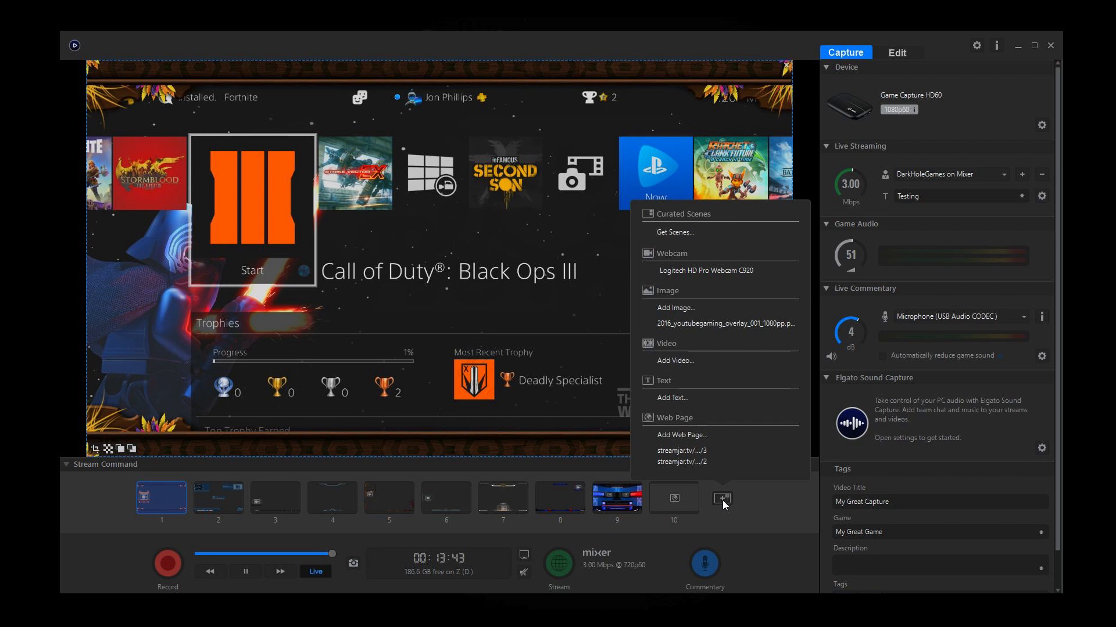
left_click(728, 274)
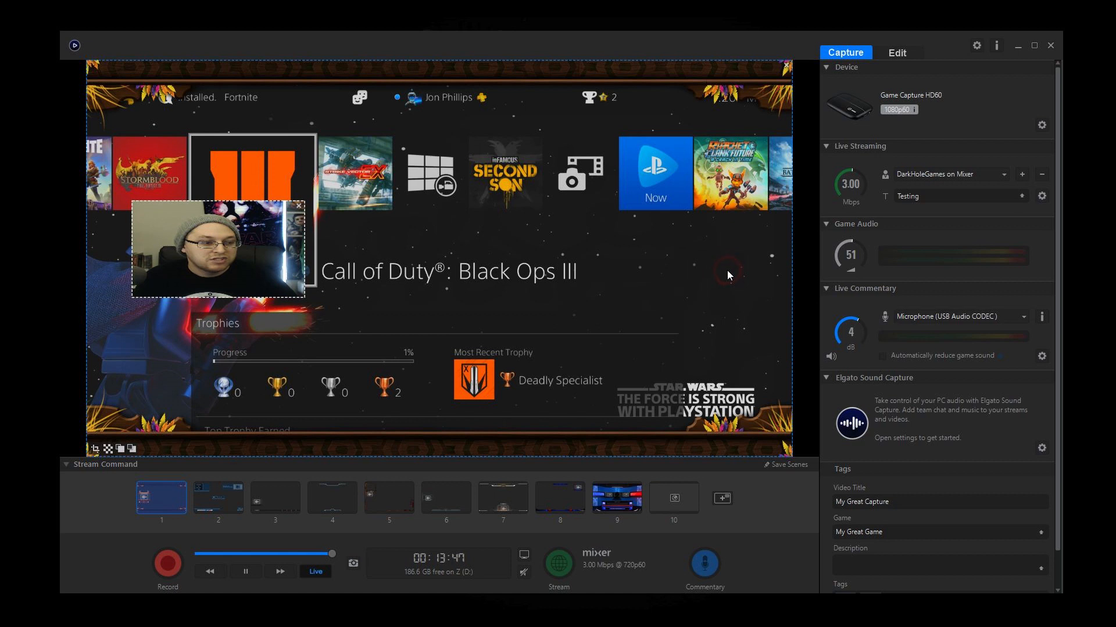
left_click_drag(273, 241, 512, 262)
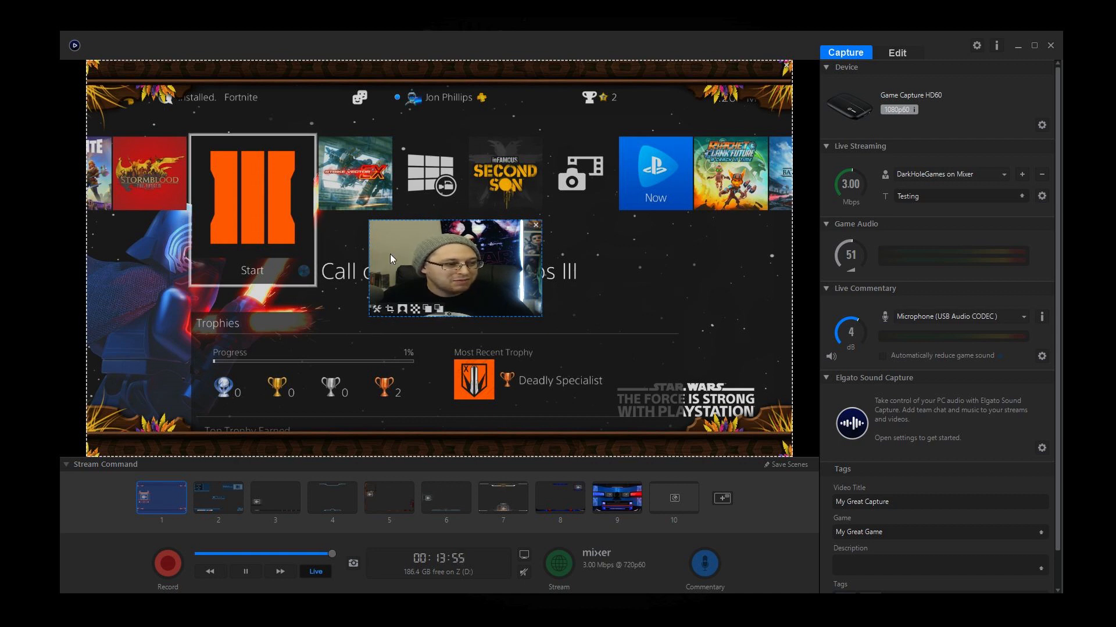
left_click_drag(465, 277, 344, 275)
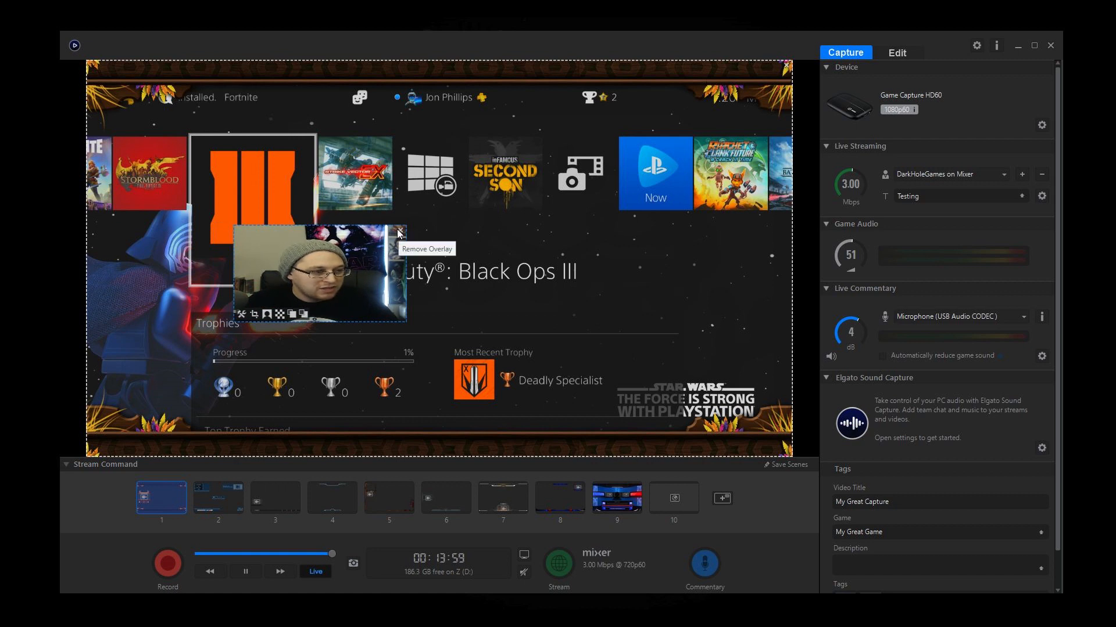
left_click(401, 231)
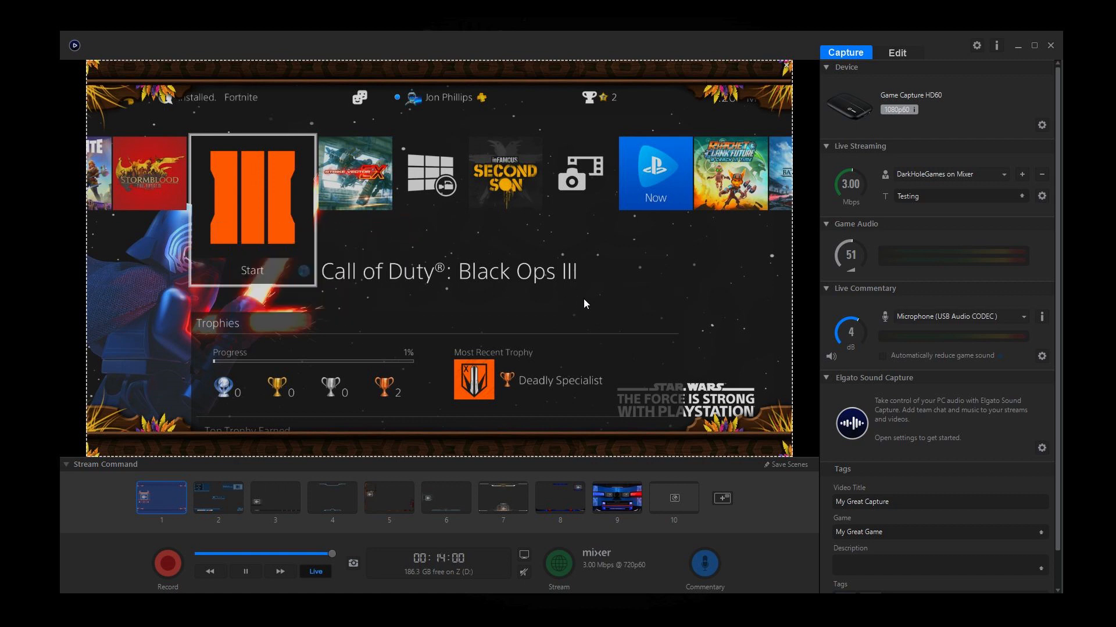
Examine the formatting and animation options for a new text overlay, and cancel without adding any text
left_click(722, 499)
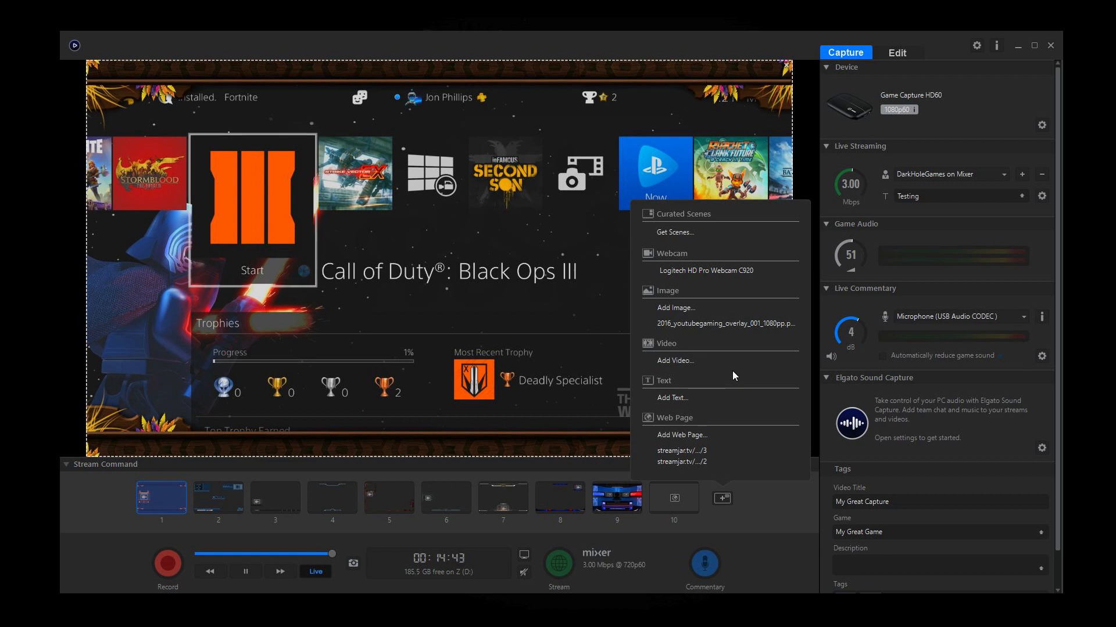
left_click(671, 400)
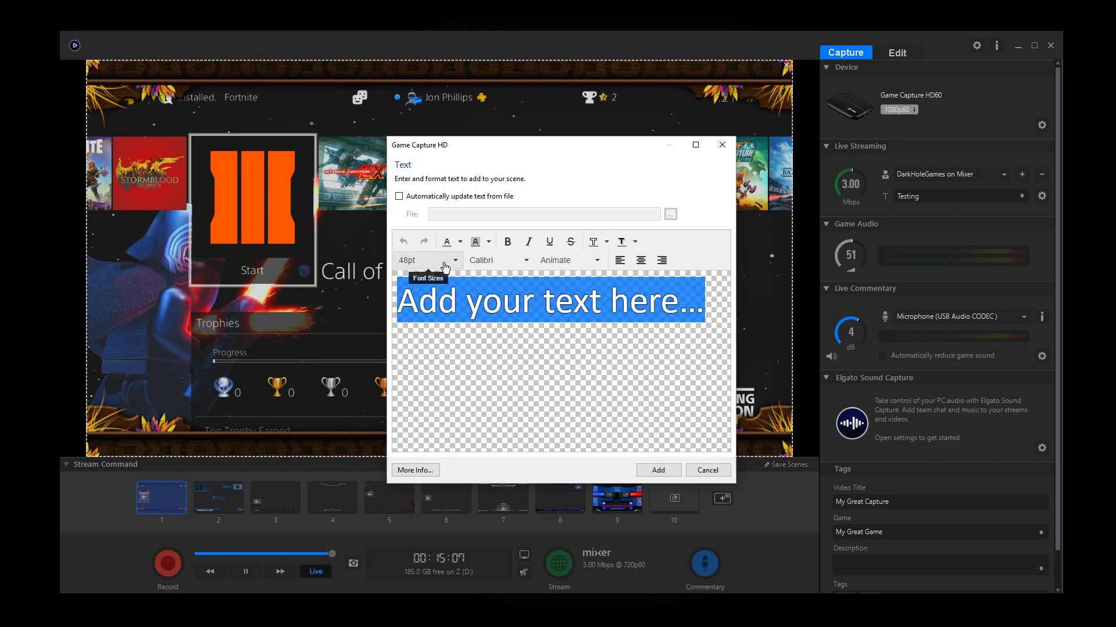
left_click(585, 262)
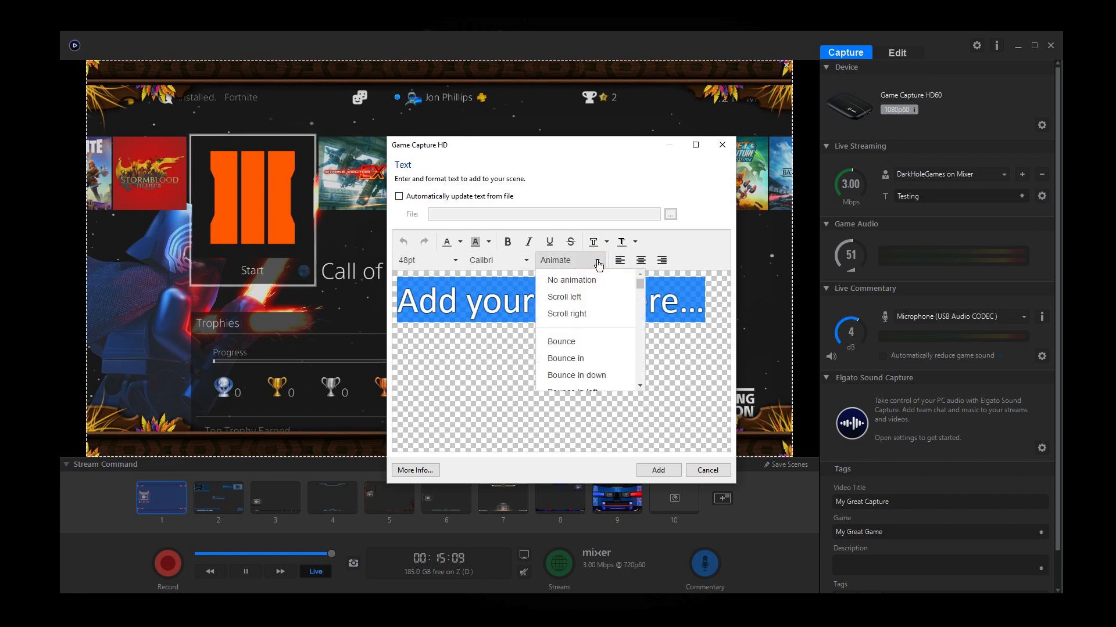
scroll(598, 324, "down", 3)
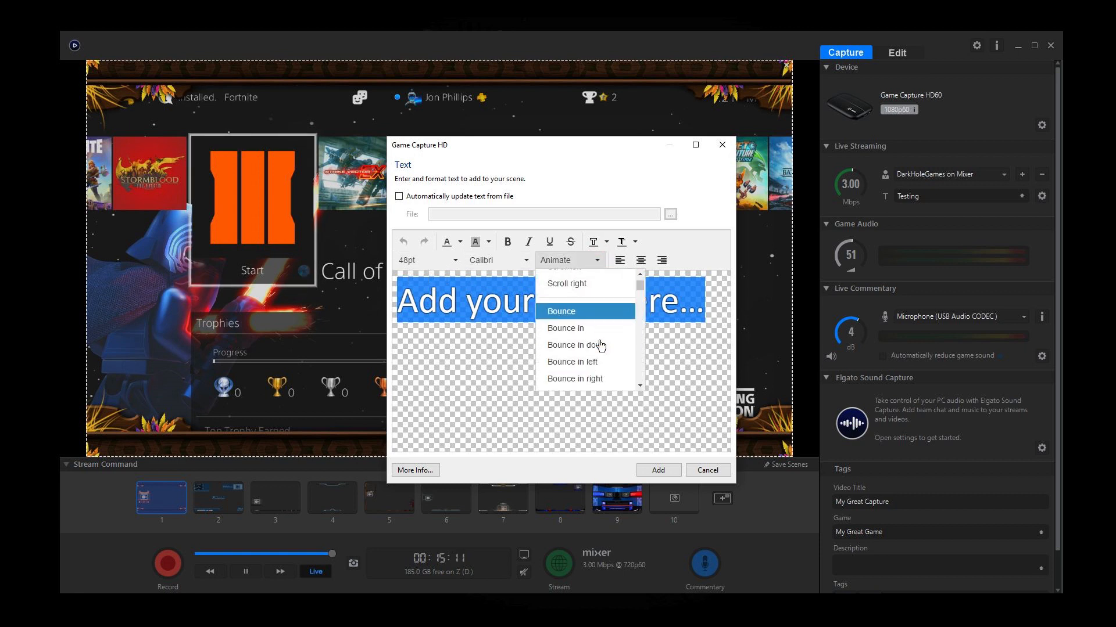
scroll(599, 344, "down", 10)
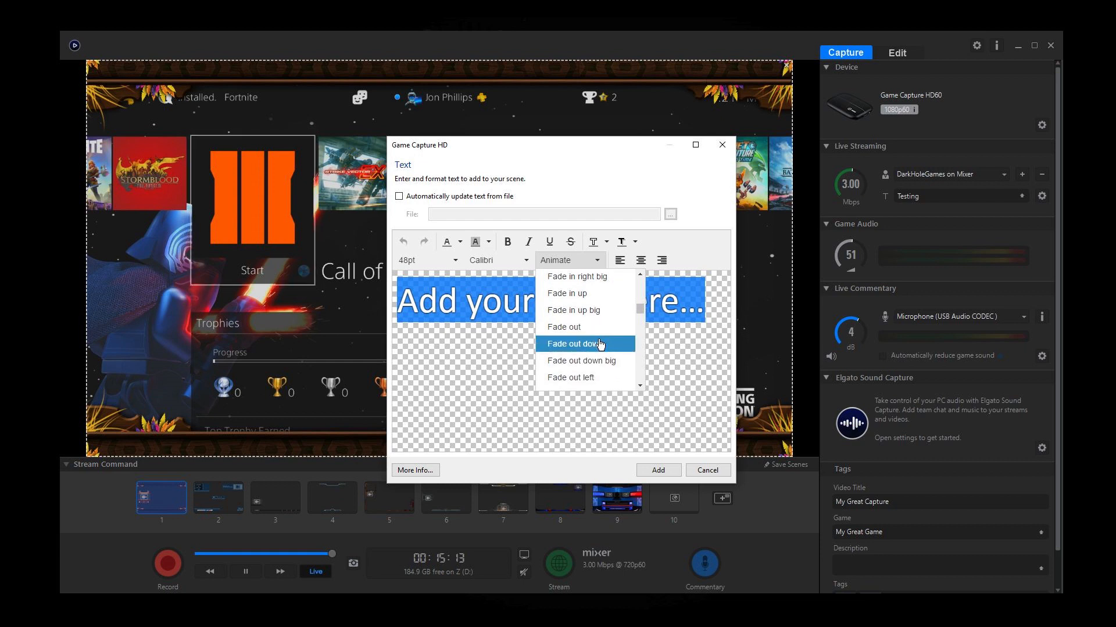
scroll(589, 338, "down", 5)
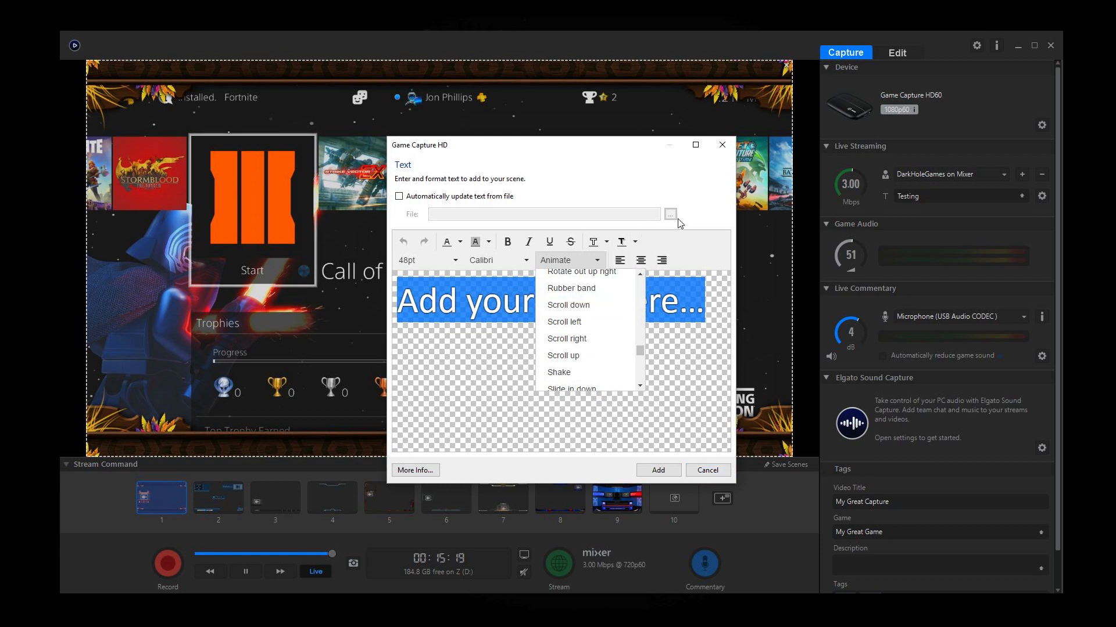
left_click(597, 263)
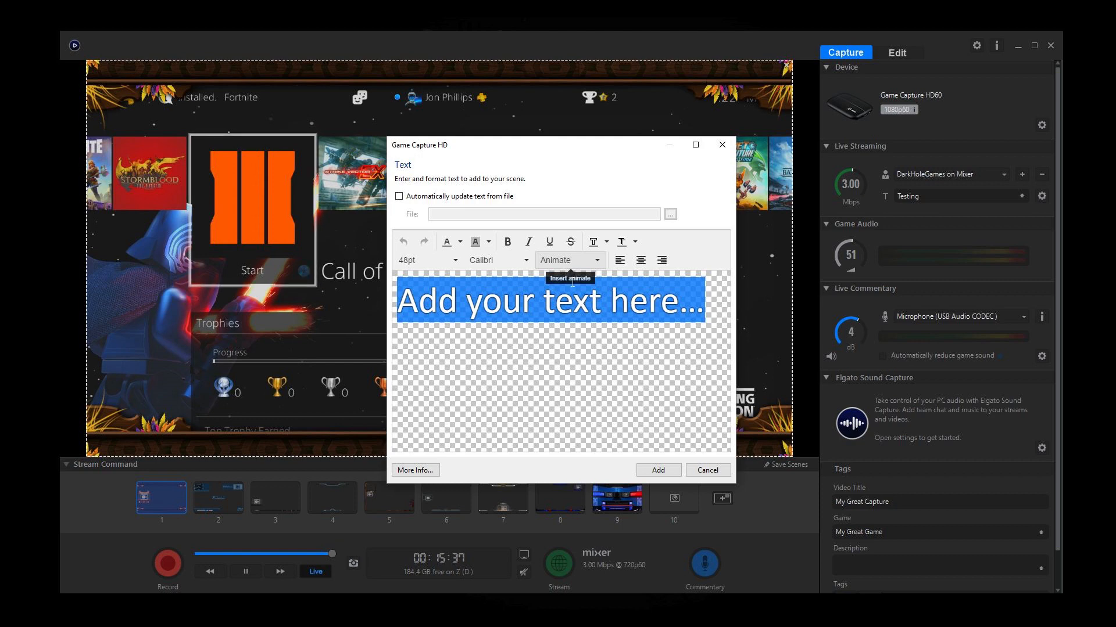
left_click(709, 472)
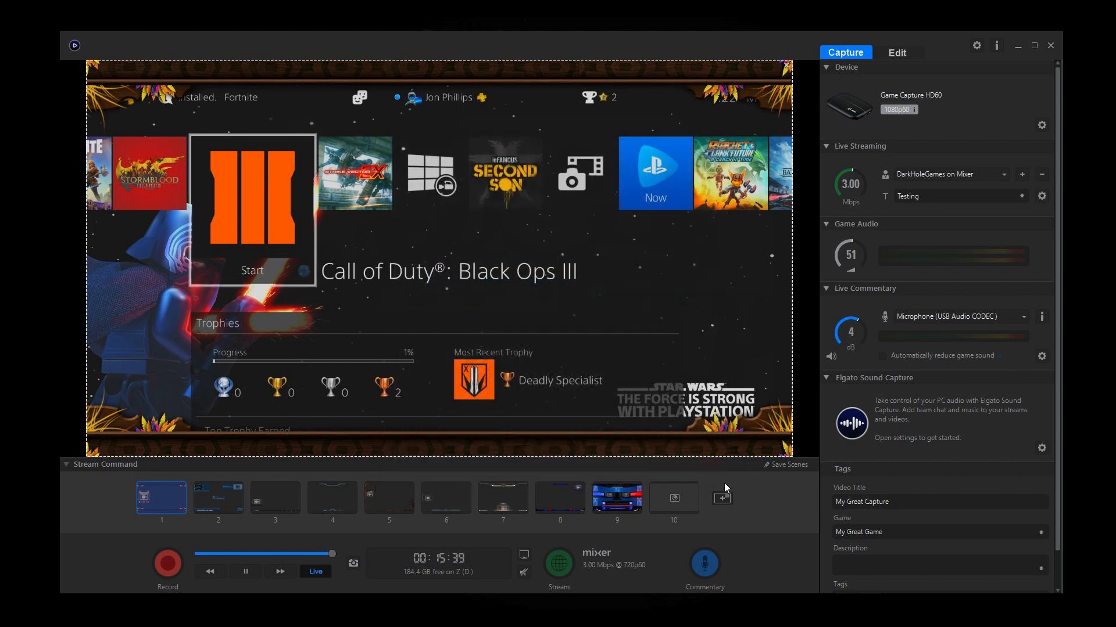
Add the saved streamjar.tv/.../3 web page enlarged to fill the whole scene, and save the scenes
left_click(721, 501)
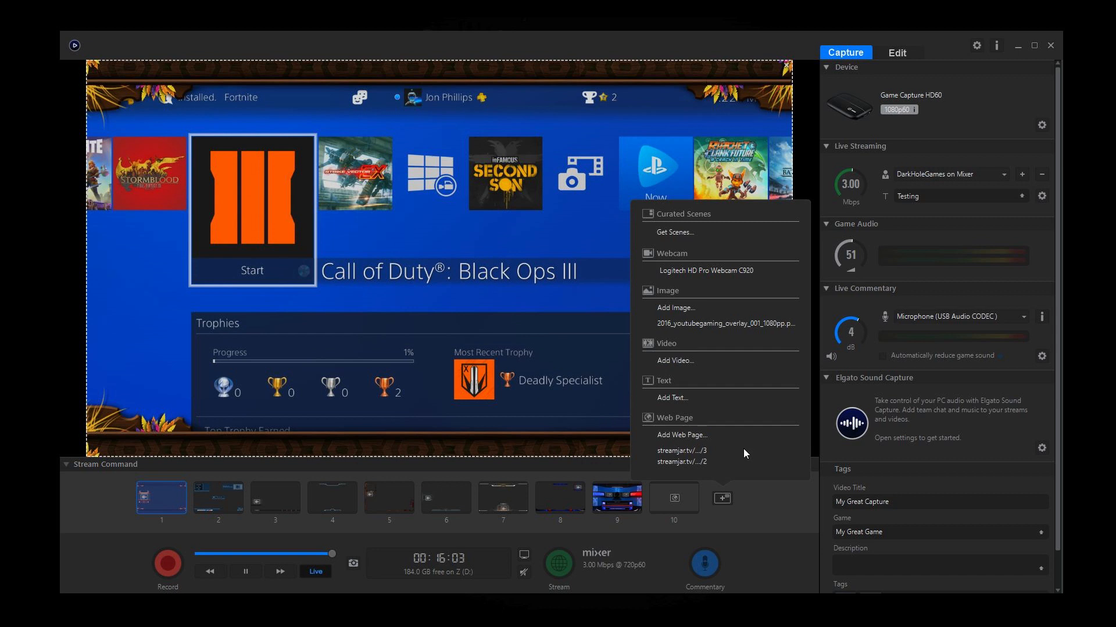
left_click(682, 451)
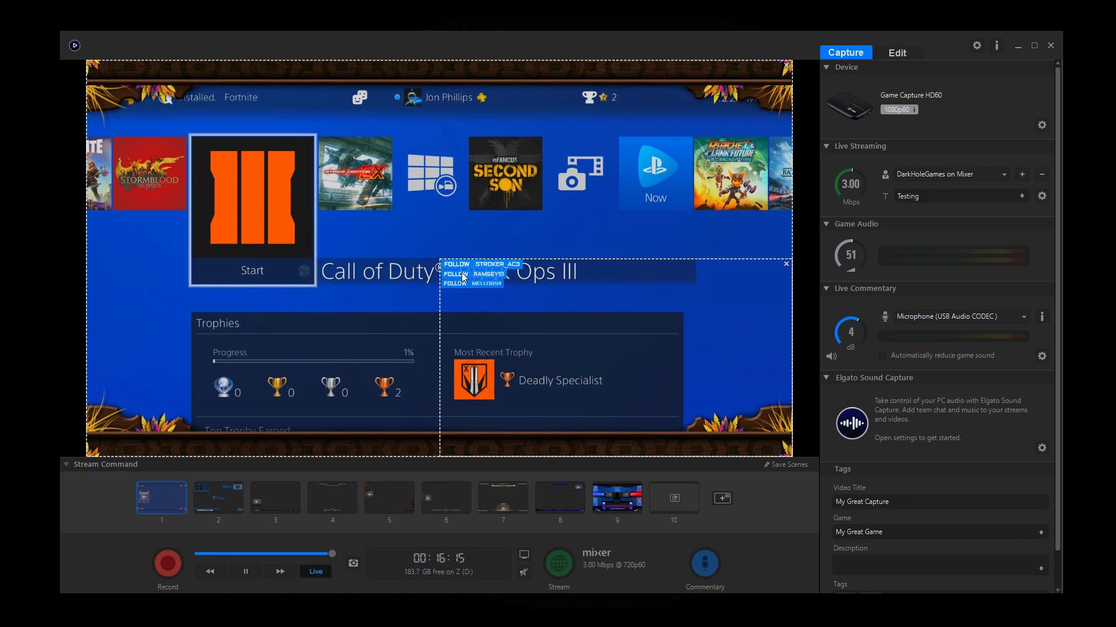
left_click(432, 253)
left_click_drag(429, 247, 87, 60)
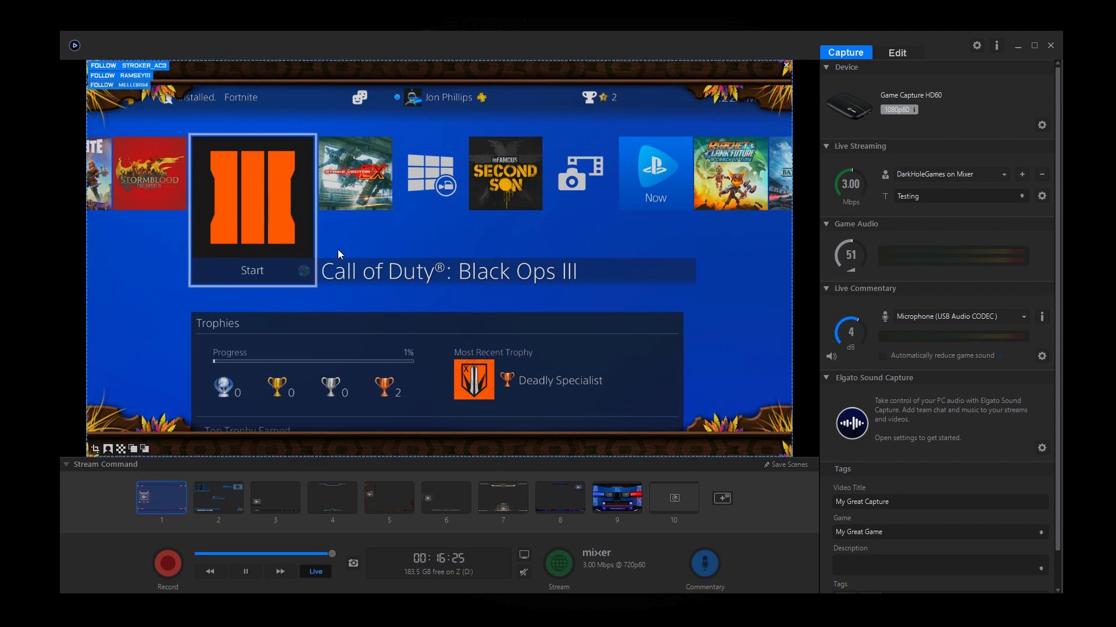
left_click(794, 468)
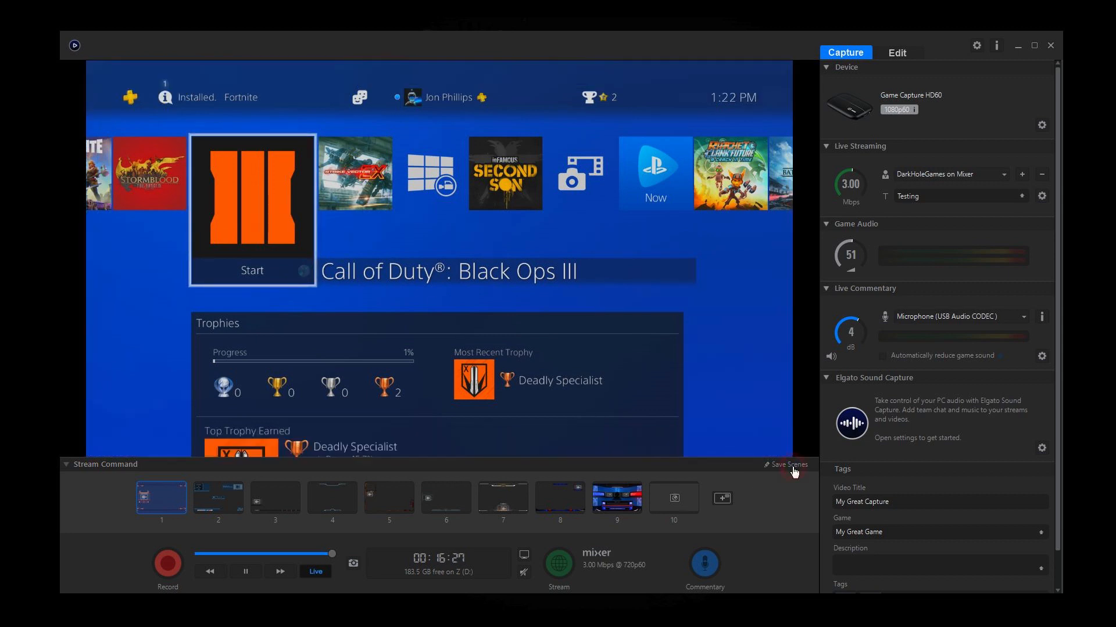
left_click(794, 467)
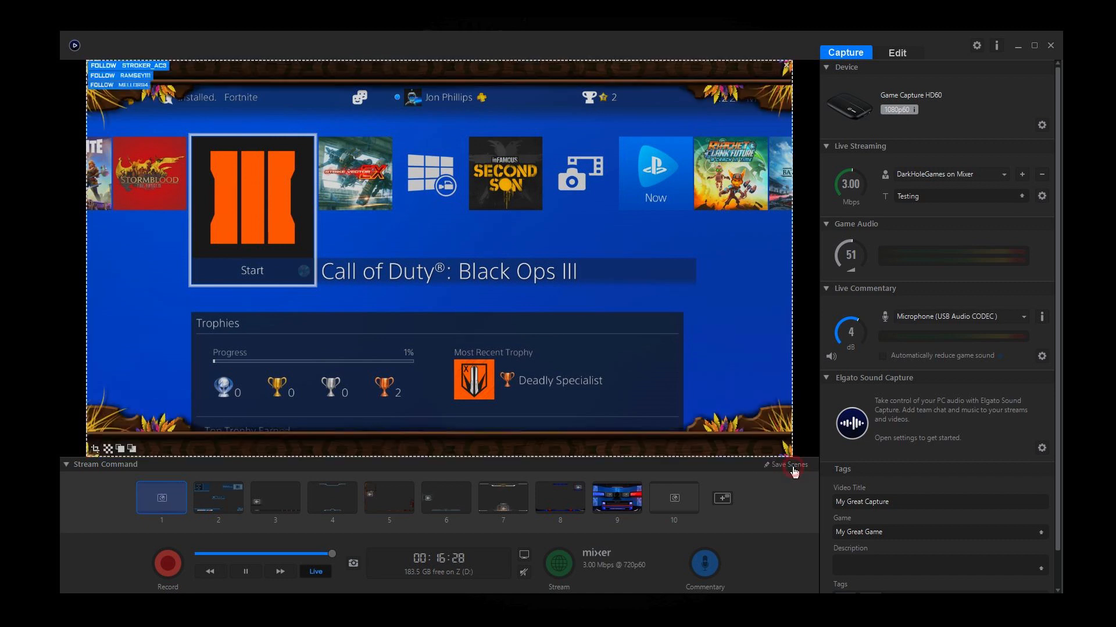
Add the saved streamjar.tv/.../2 web page as another overlay in scene 1
left_click(722, 501)
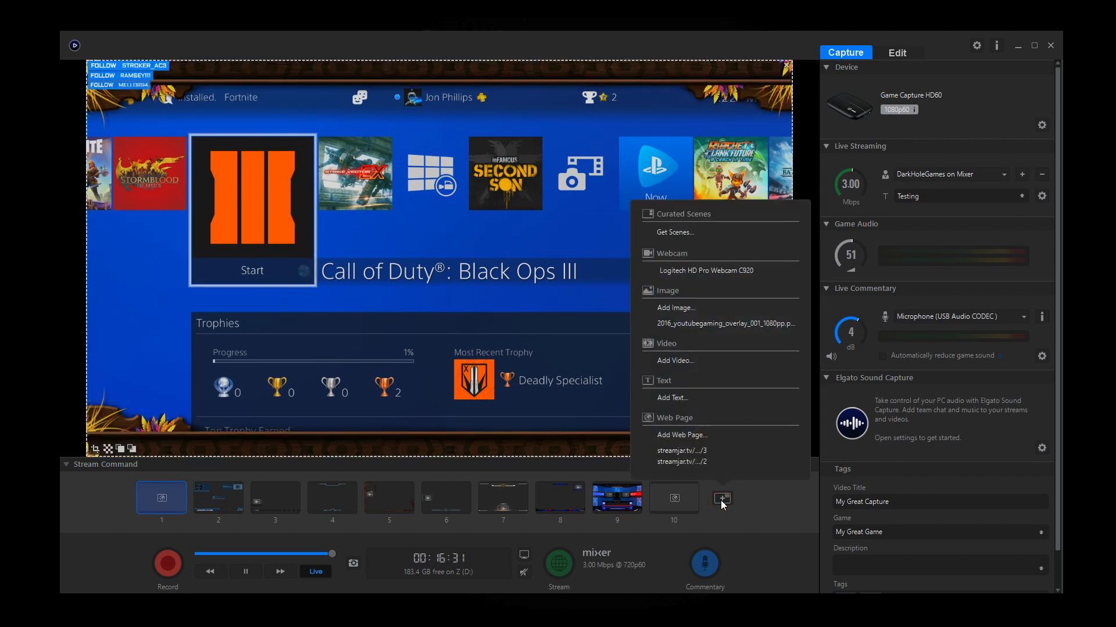
left_click(690, 463)
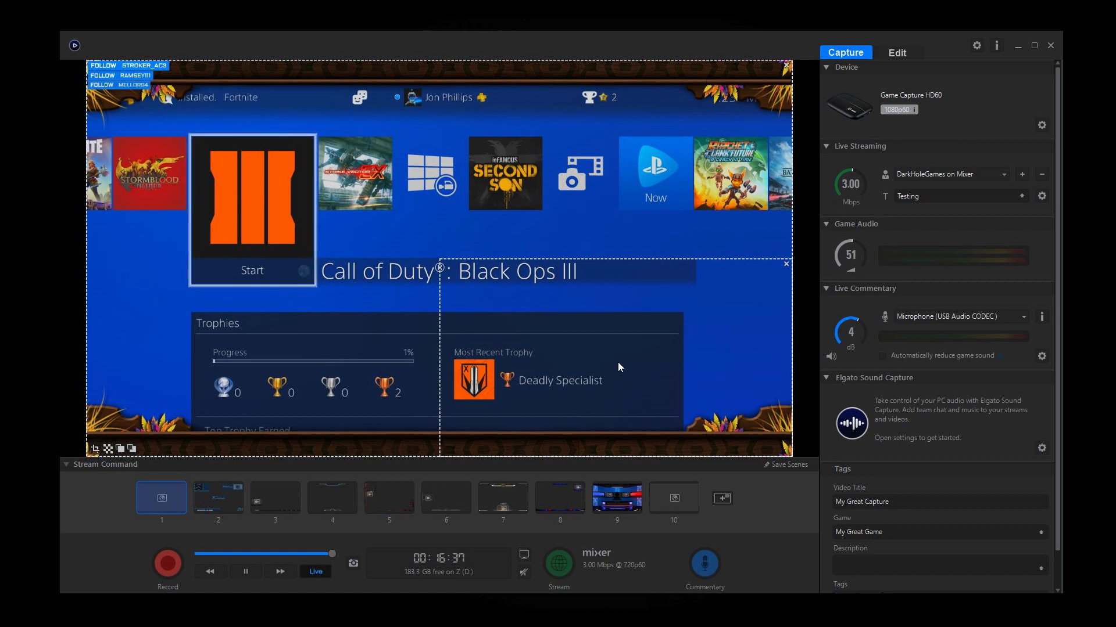
Try moving the streamjar.tv/.../2 overlay toward the middle of the scene, and remove it
left_click_drag(610, 367, 460, 336)
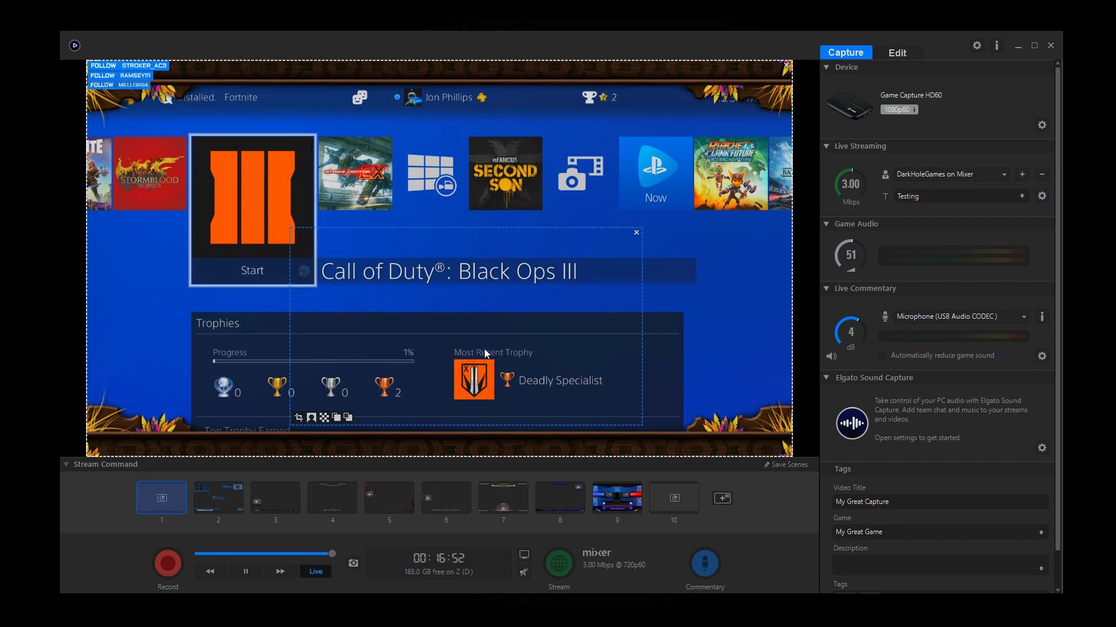
left_click(636, 233)
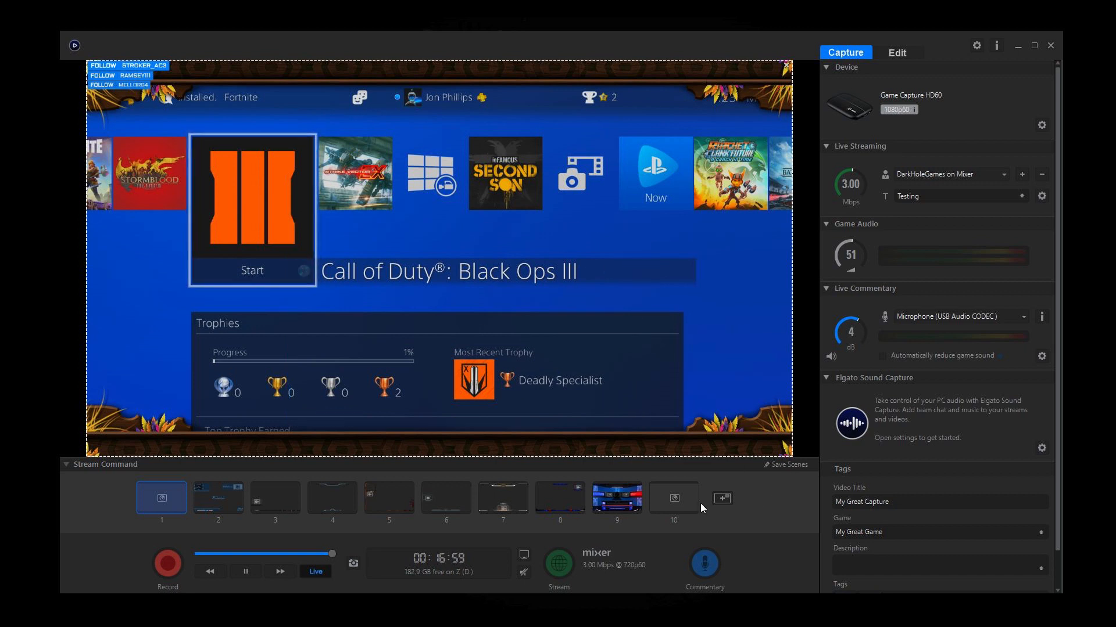
Examine the address and resolution options for adding a new web page, and cancel without adding one
left_click(723, 500)
left_click(684, 437)
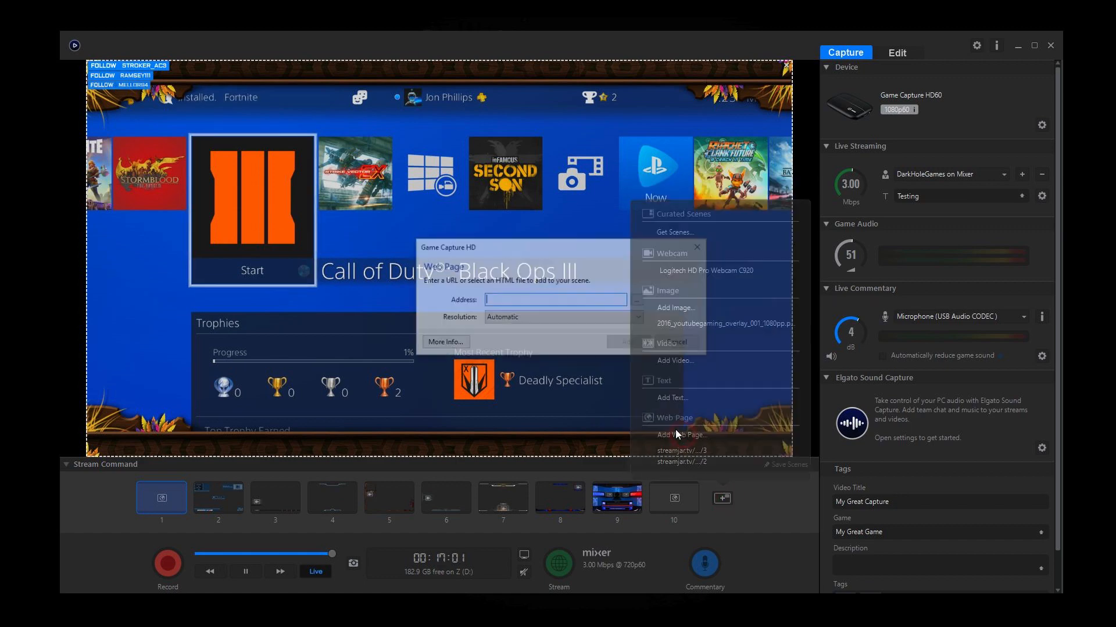
left_click(510, 300)
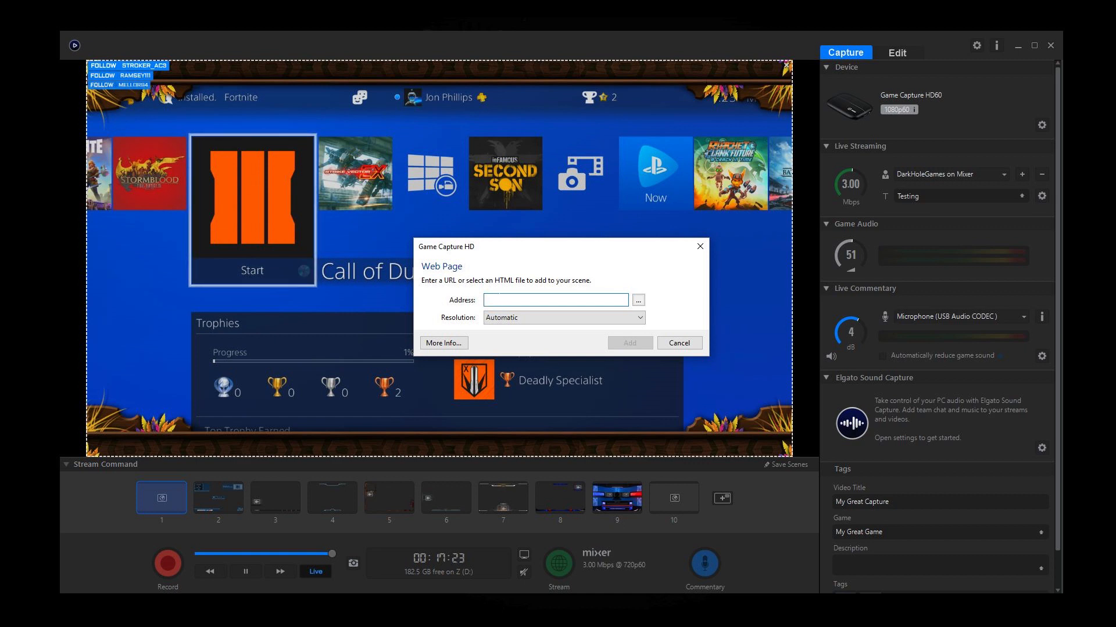
left_click(679, 343)
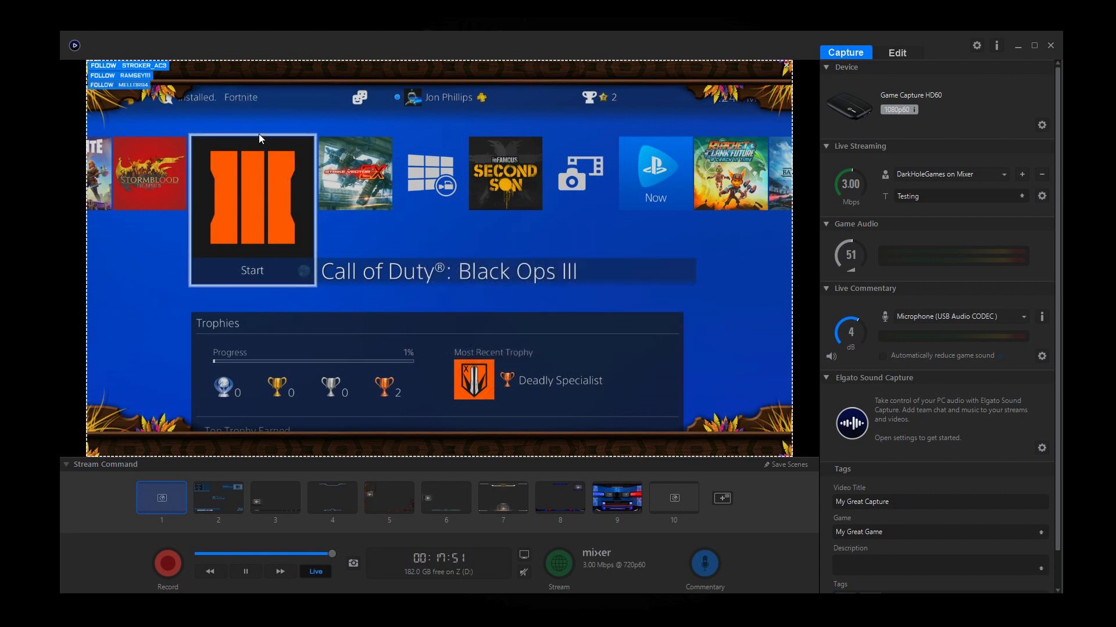
Enlarge the follower list overlay, place it in the scene's upper-left corner, and save the scenes
left_click_drag(125, 78, 454, 299)
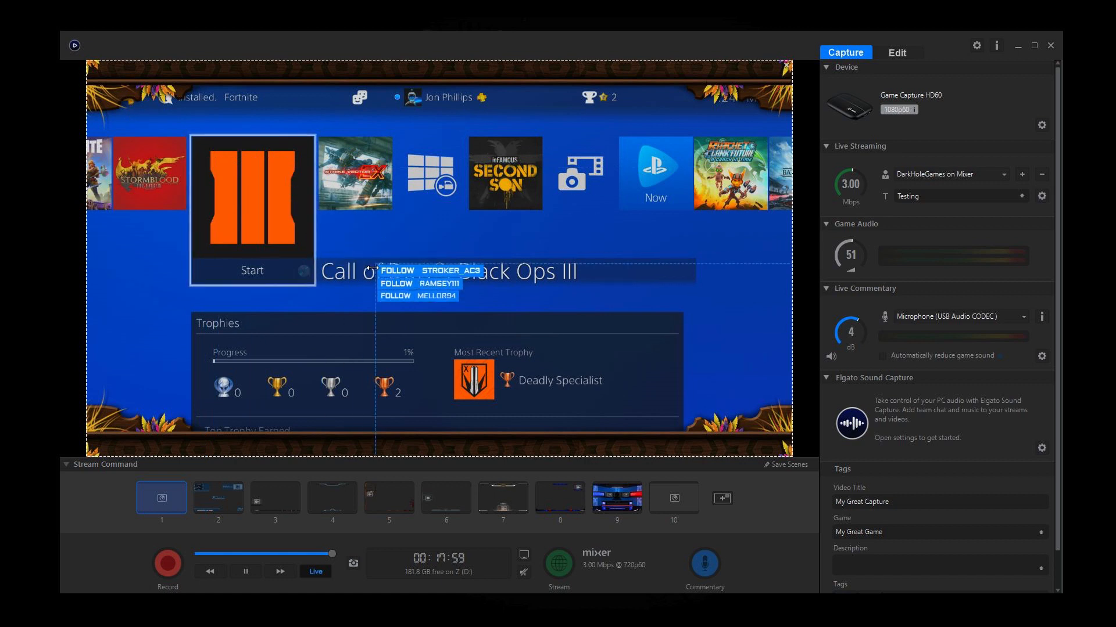
left_click_drag(374, 262, 201, 108)
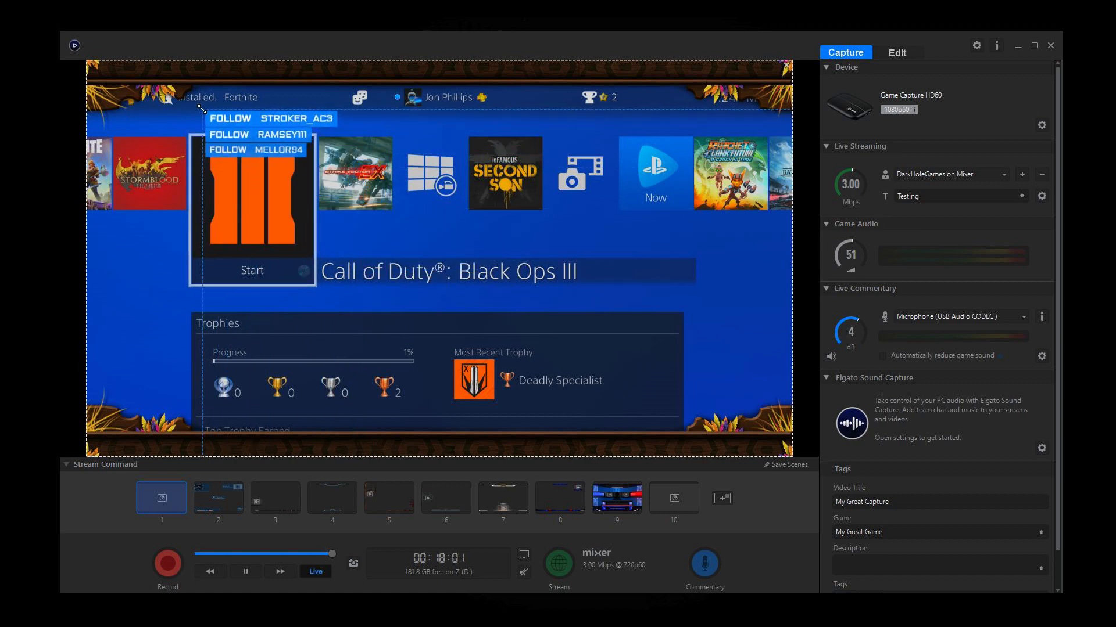
left_click_drag(254, 142, 152, 100)
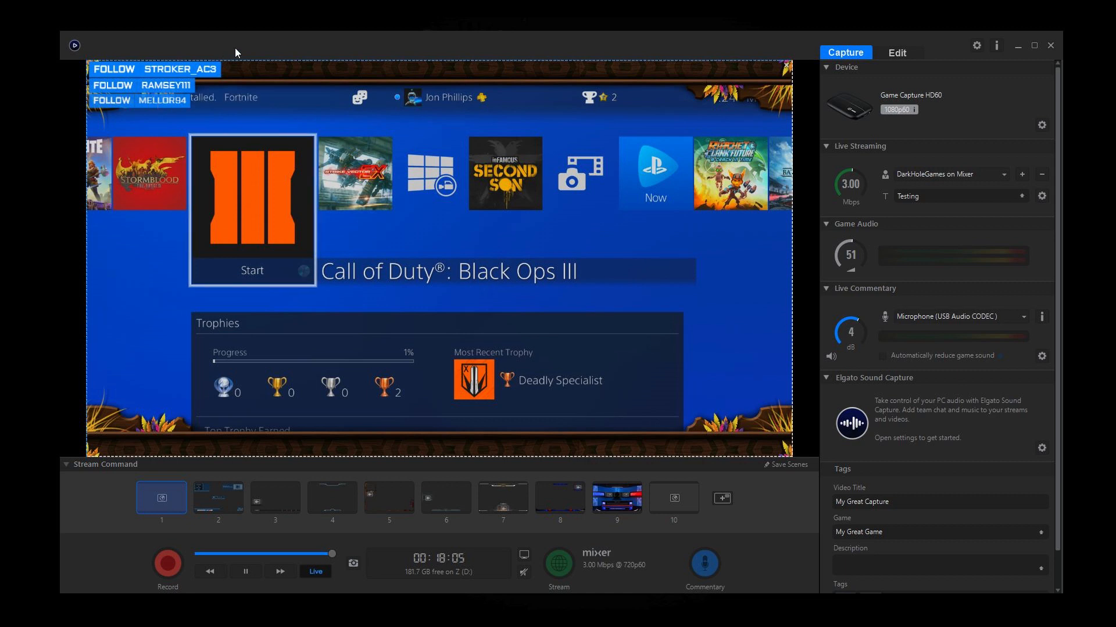
left_click(785, 464)
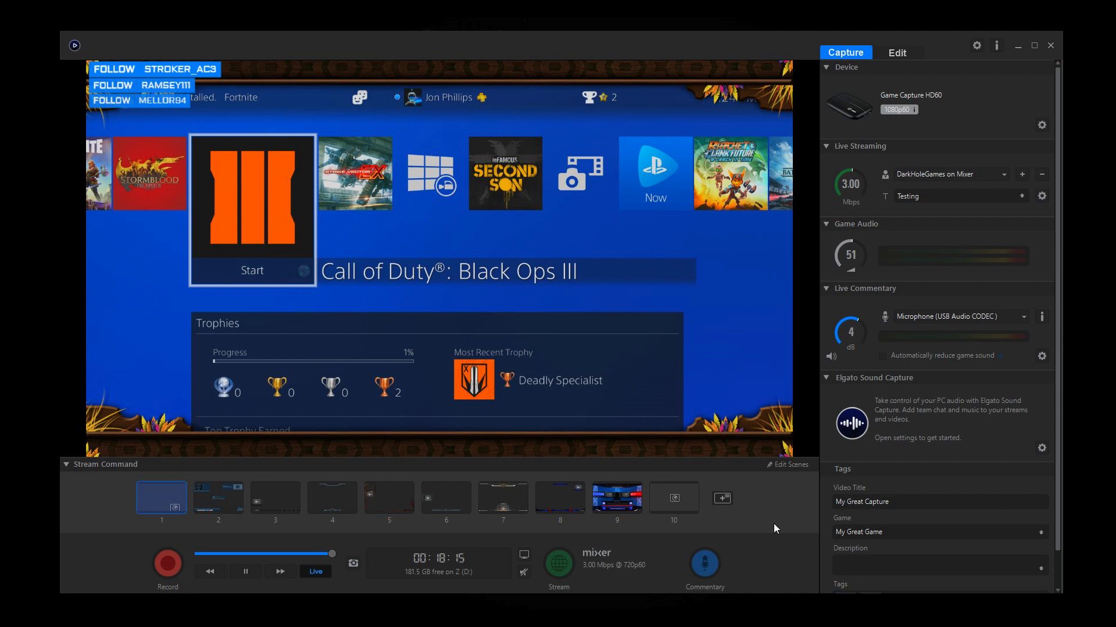
Resume editing scene 1, examine the address and loop options for adding a video, and cancel
left_click(795, 469)
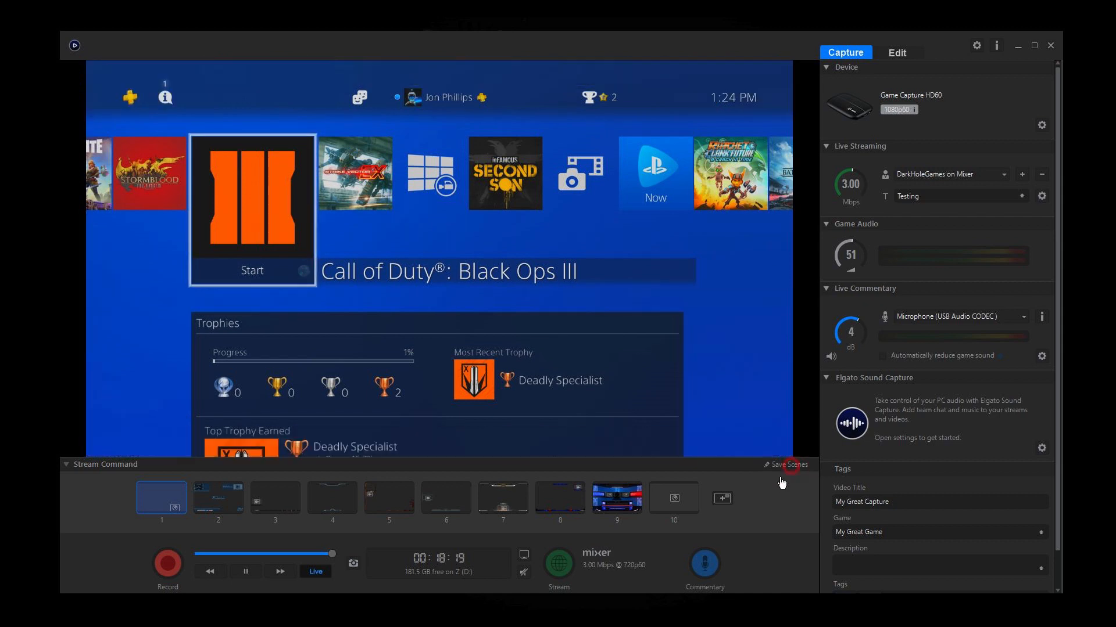
left_click(722, 499)
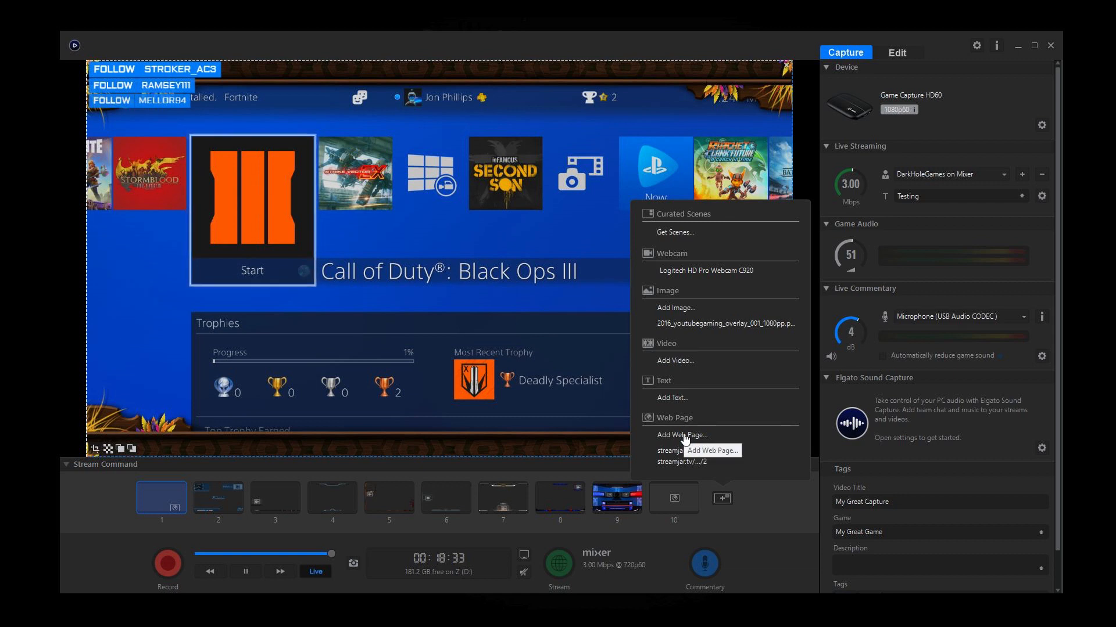
left_click(684, 361)
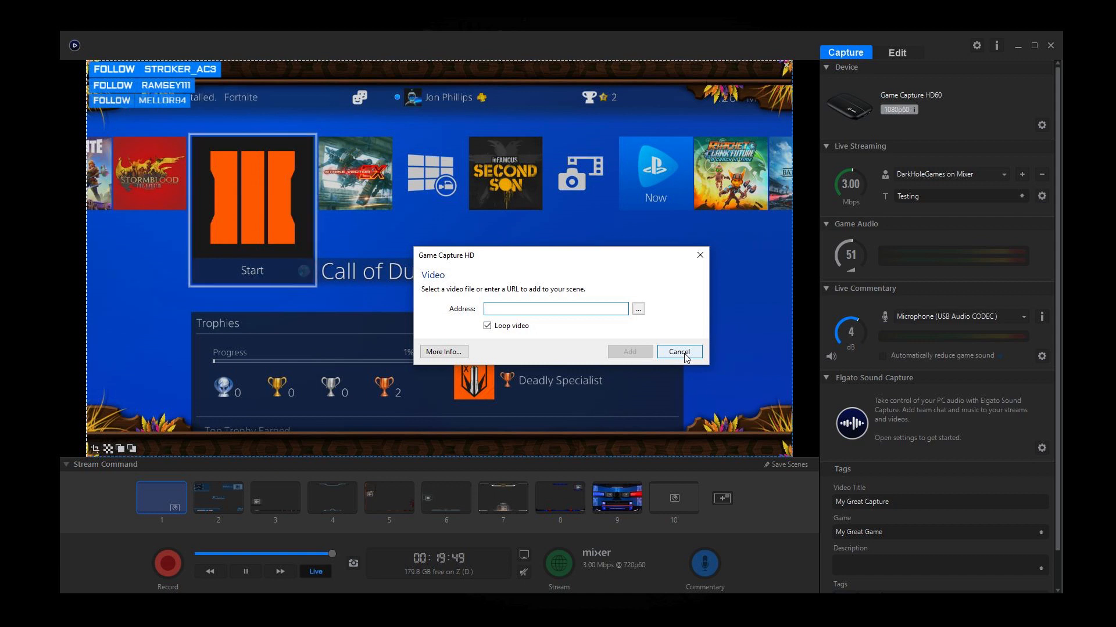
left_click(684, 352)
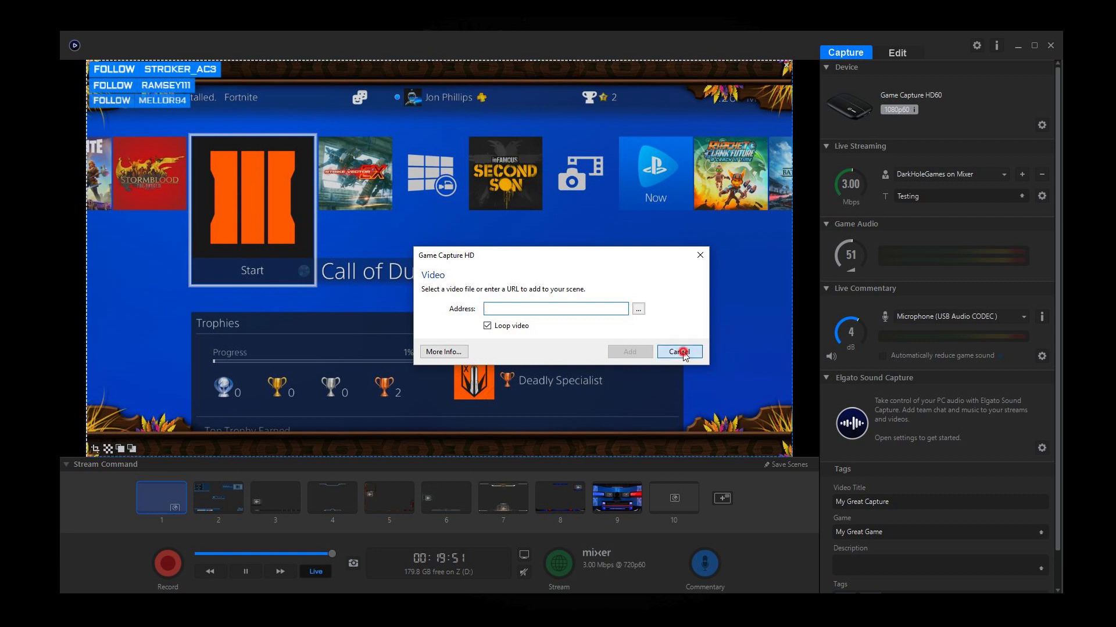
Browse the overlay folder for images that could be added to the scene, and cancel without choosing one
left_click(723, 499)
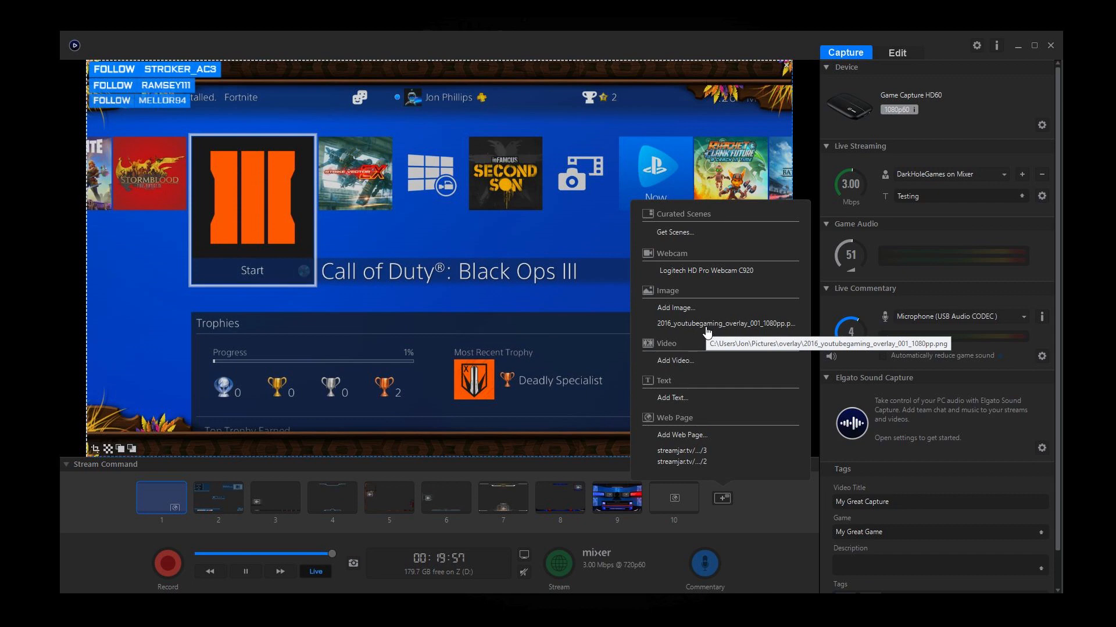
left_click(682, 311)
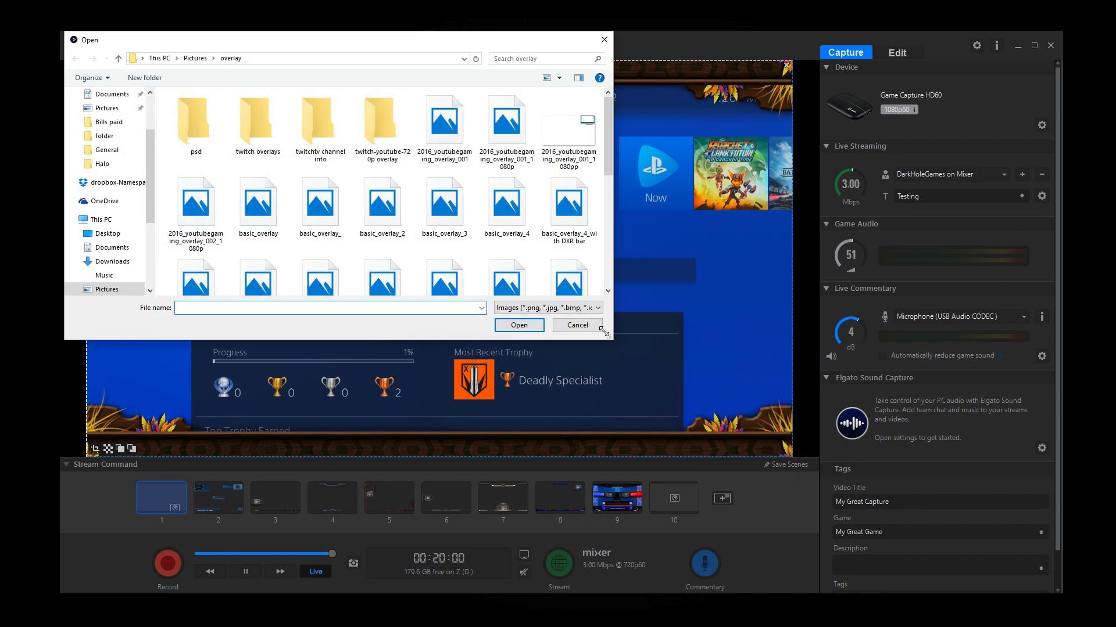
left_click(580, 323)
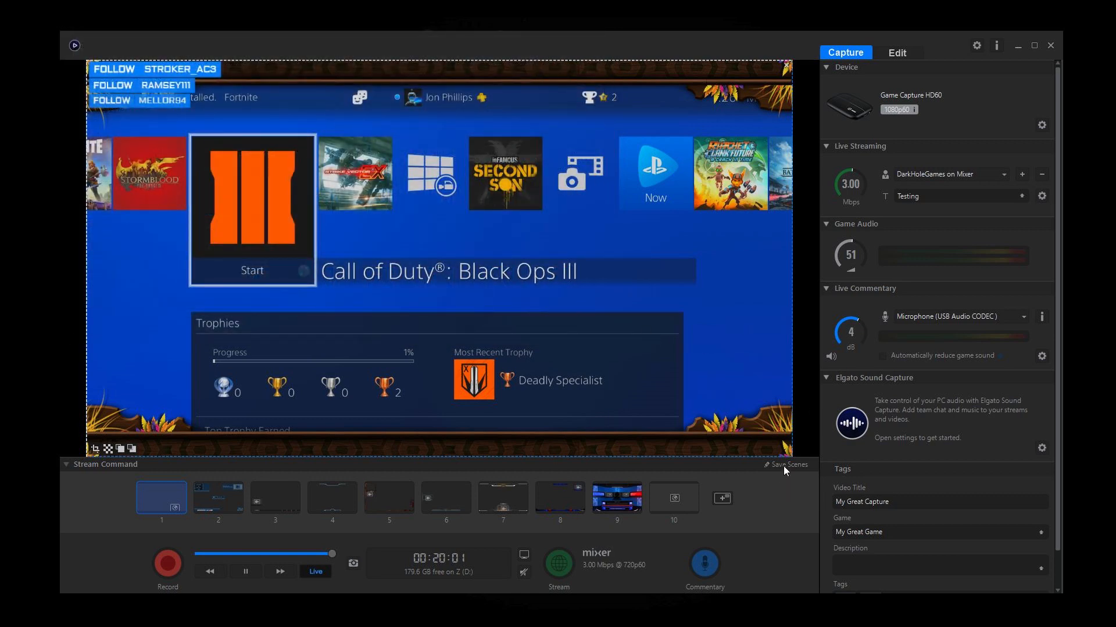
Add the Logitech HD Pro Webcam C920 to the scene and place it near the middle
left_click(721, 500)
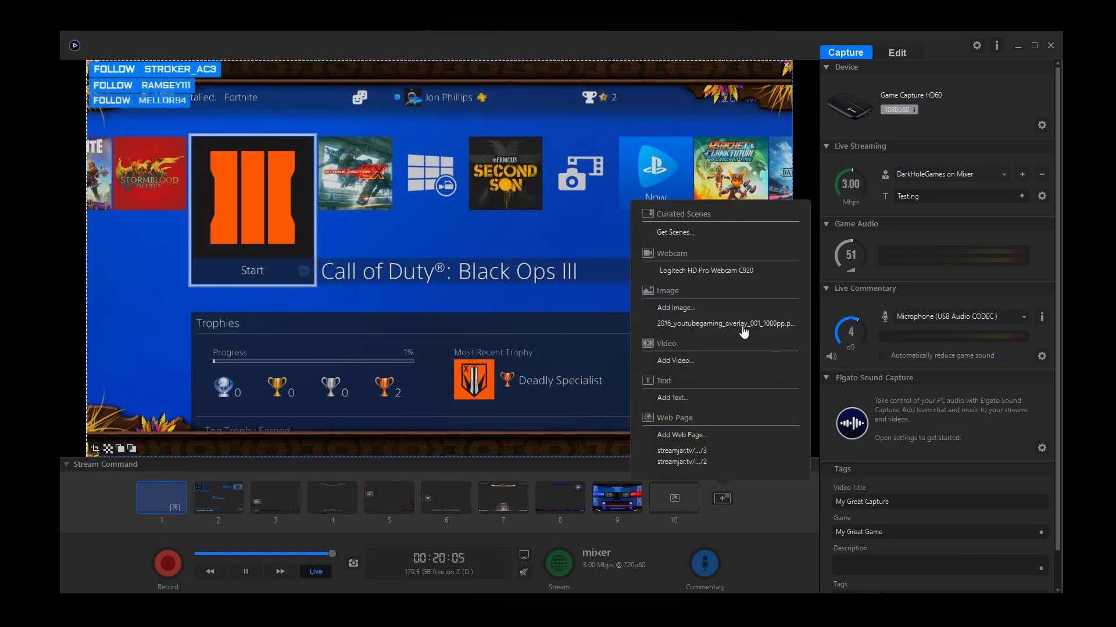
left_click(721, 276)
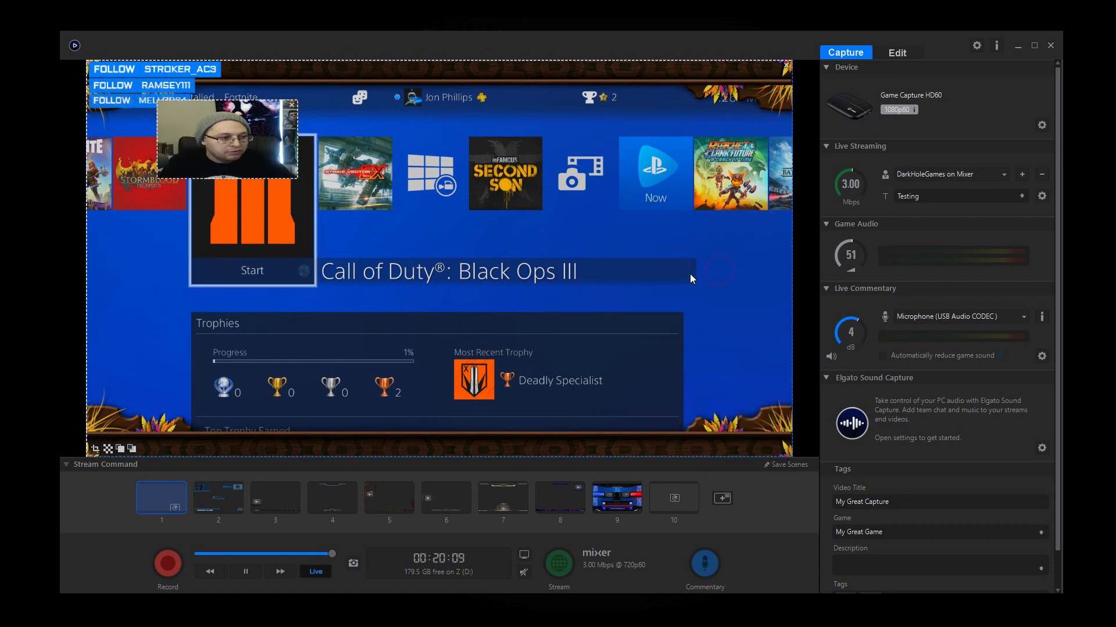
left_click_drag(257, 167, 384, 302)
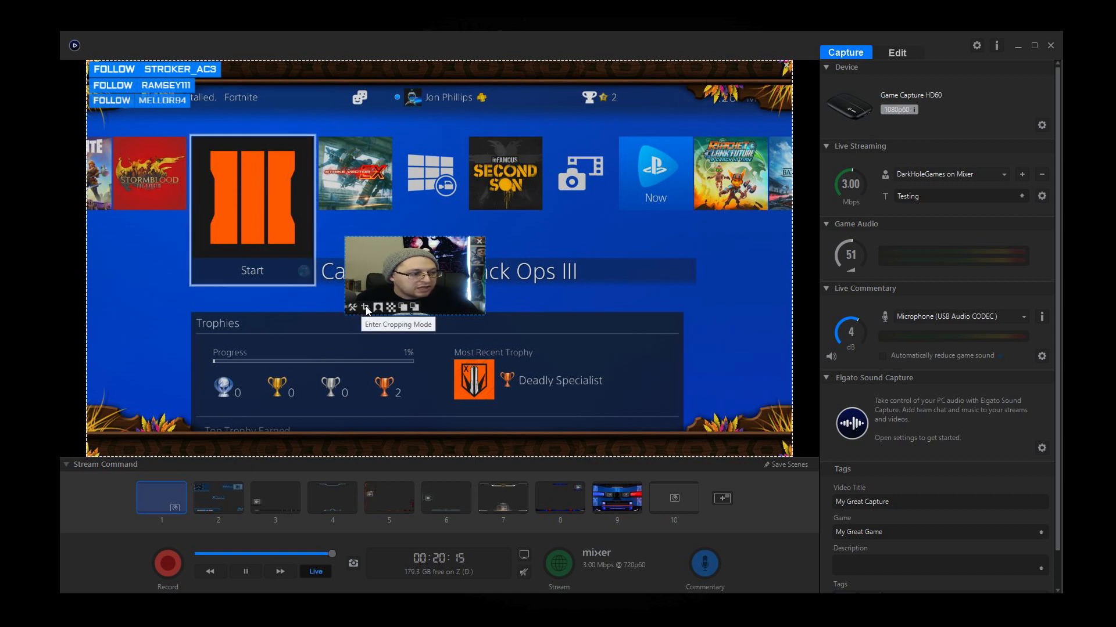
Try cropping mode on the webcam overlay, enlarge it in the scene's upper-right corner, and remove it
left_click(365, 307)
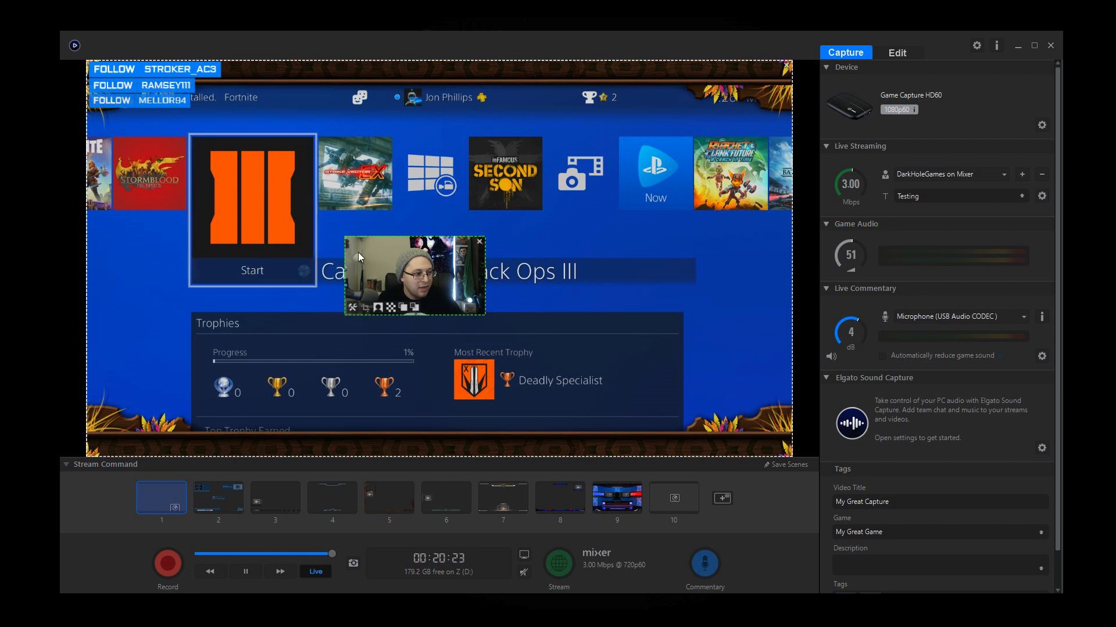
left_click(364, 307)
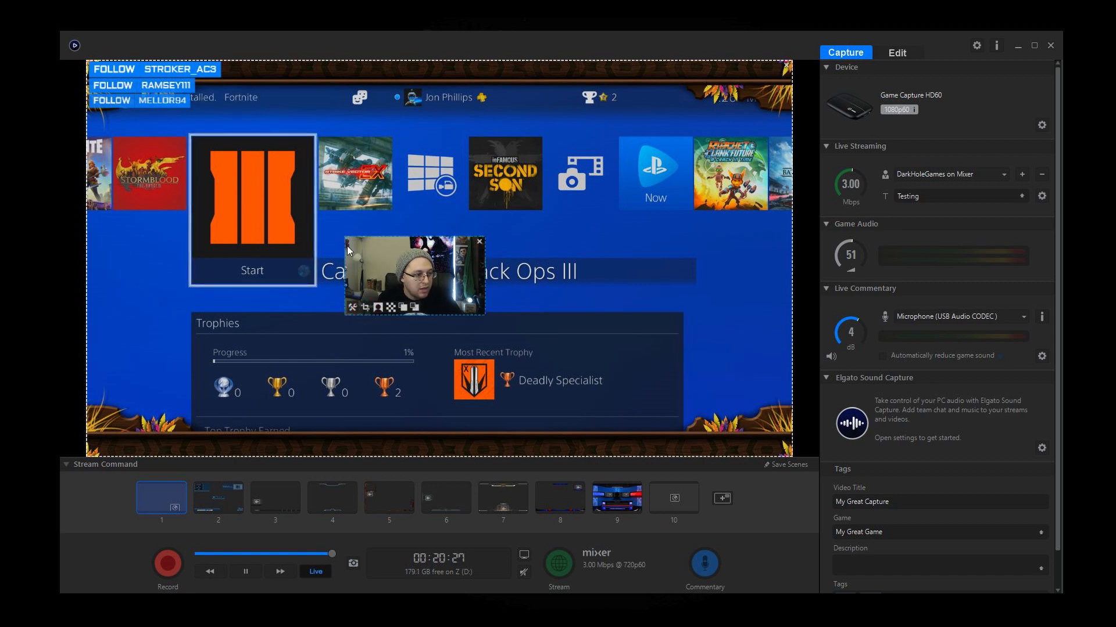
left_click_drag(347, 238, 632, 143)
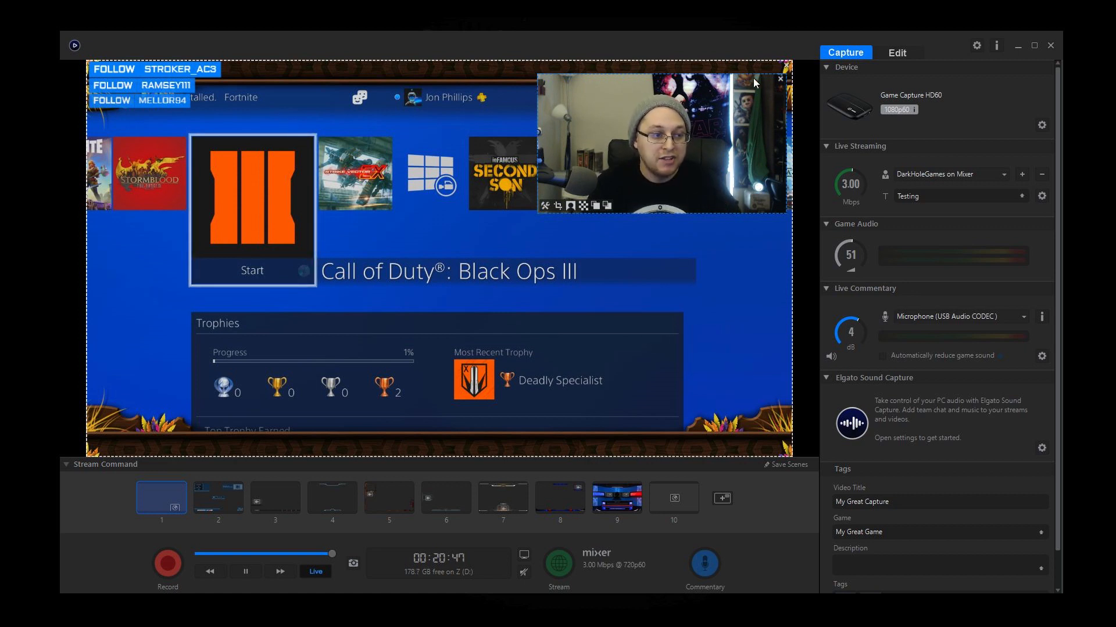
left_click(779, 78)
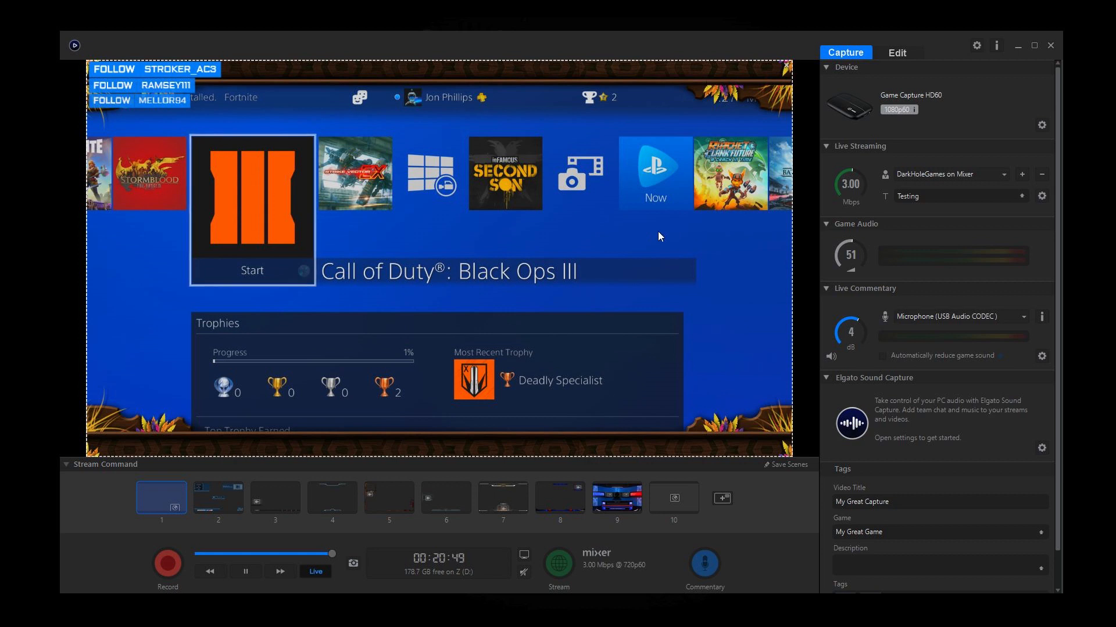